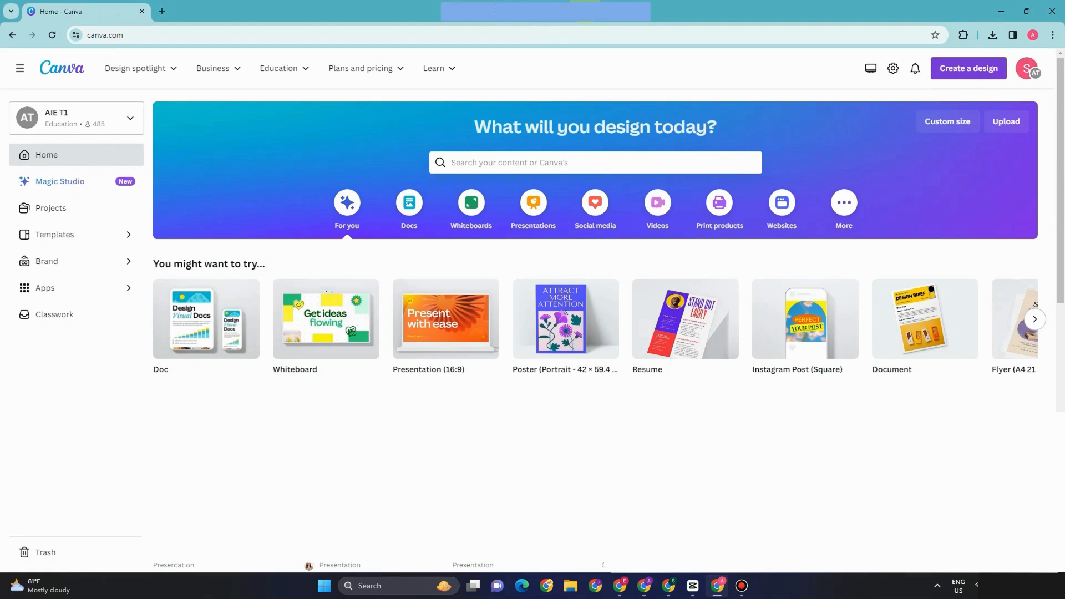
Create a new blank custom-size design of 1920 × 1080 px
left_click(947, 121)
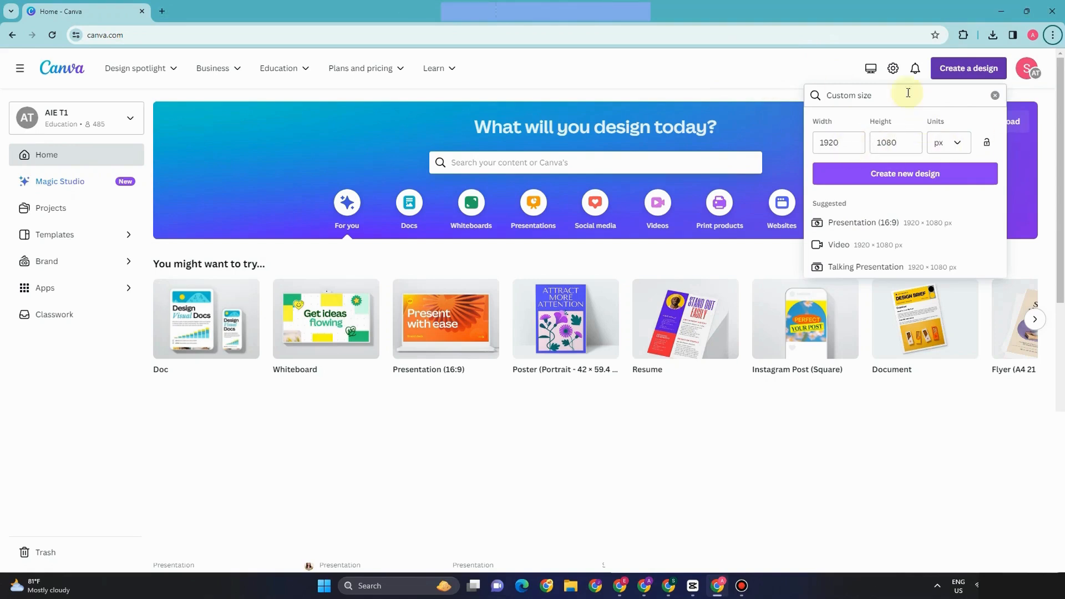
left_click(903, 180)
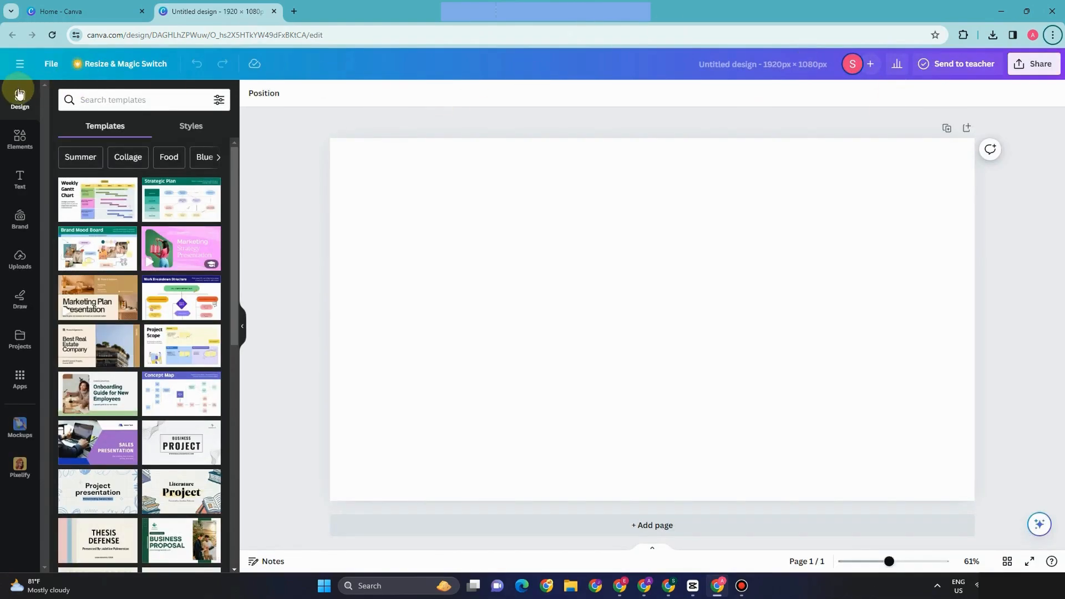
Try the uploaded photo of a woman overlooking green mountains as the page background
left_click(21, 265)
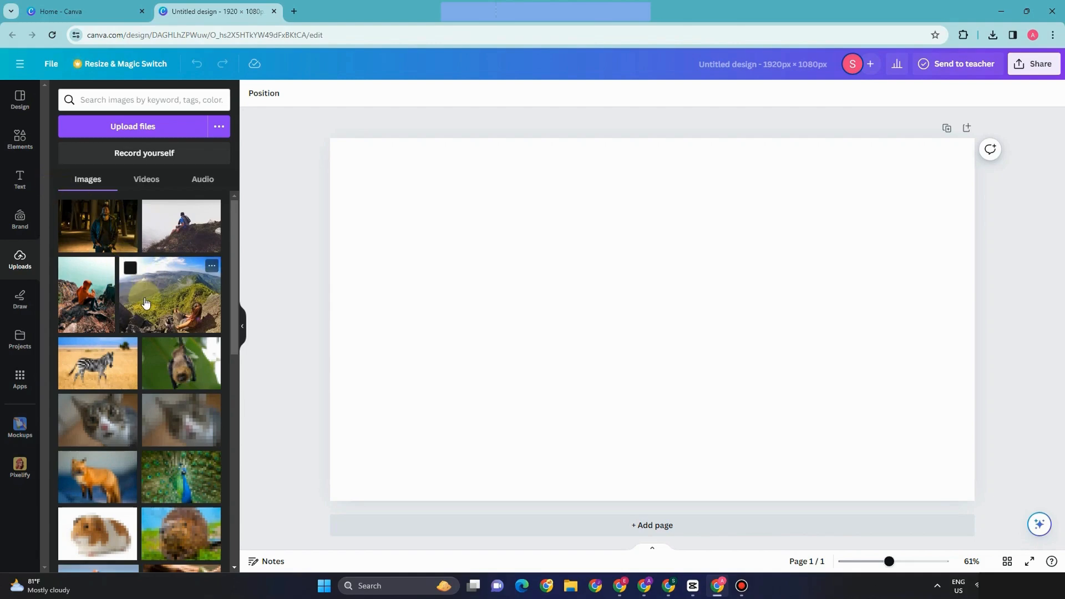
left_click_drag(148, 302, 476, 290)
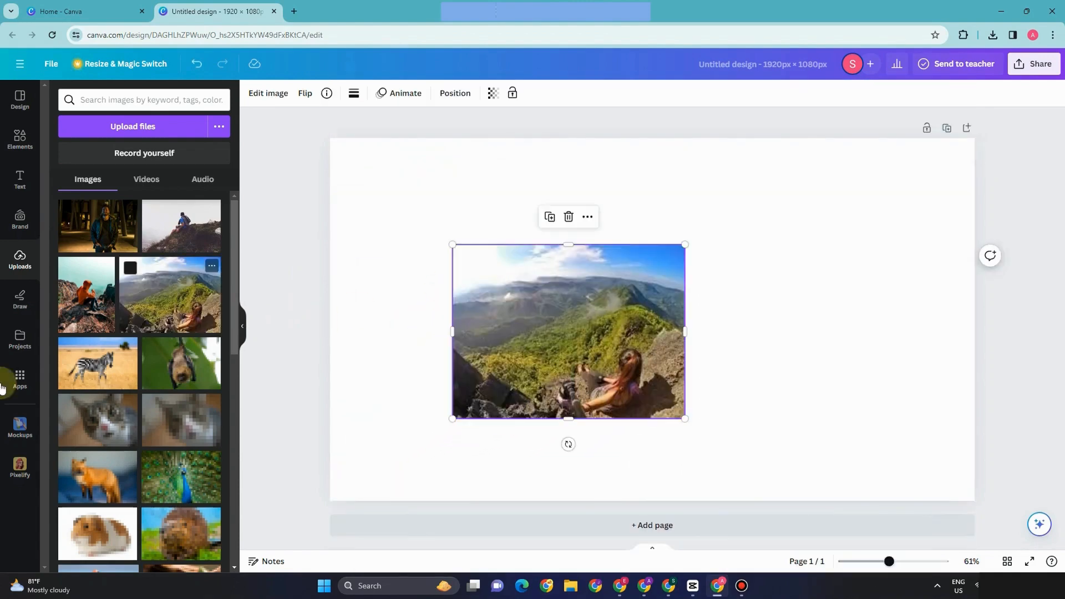
right_click(601, 317)
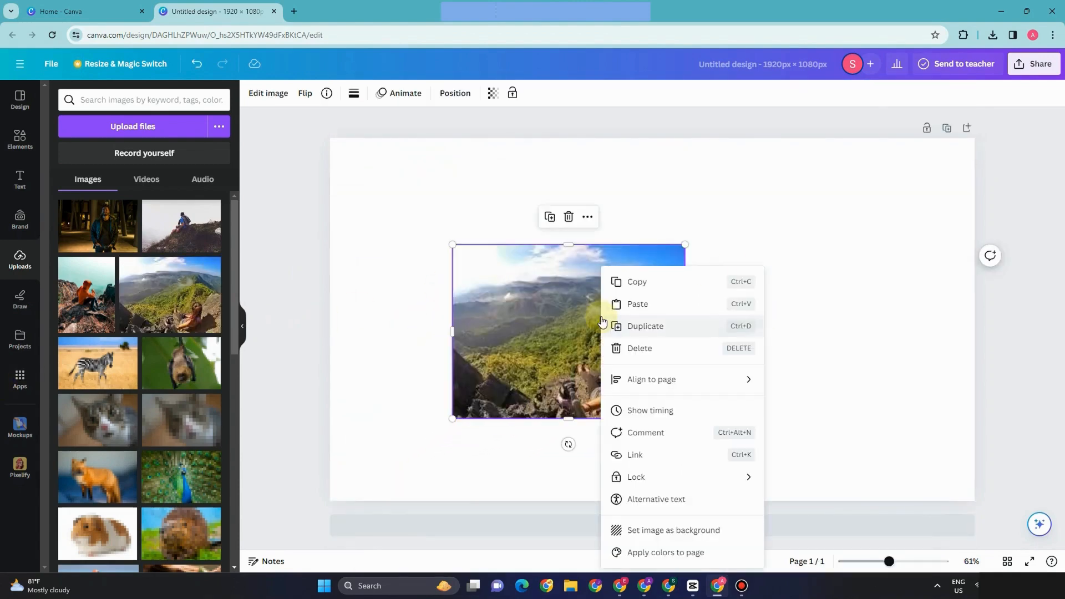
left_click(662, 530)
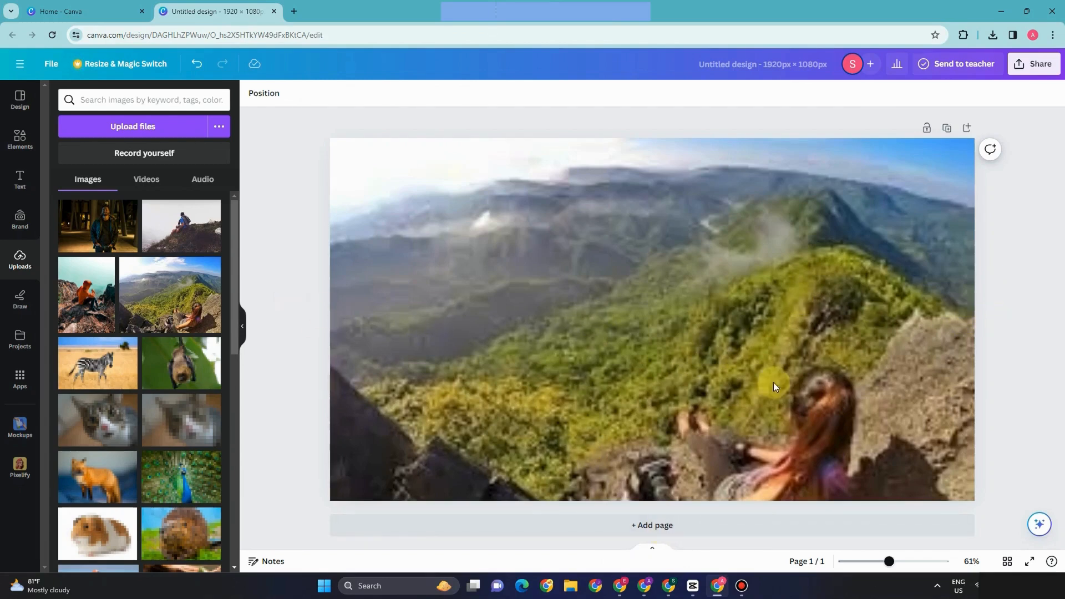
left_click(617, 346)
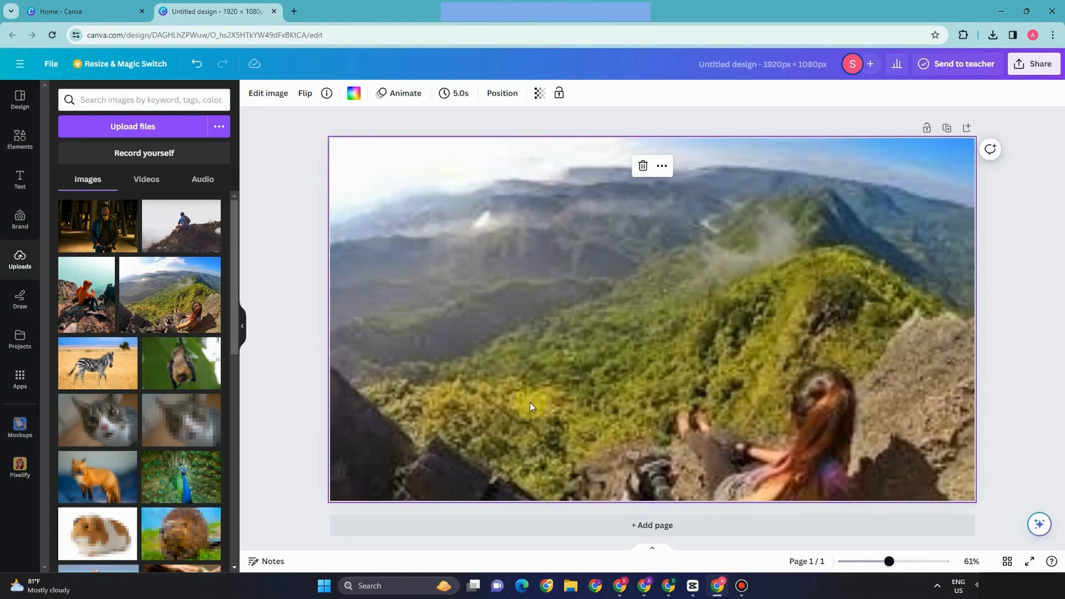
key("ctrl+z")
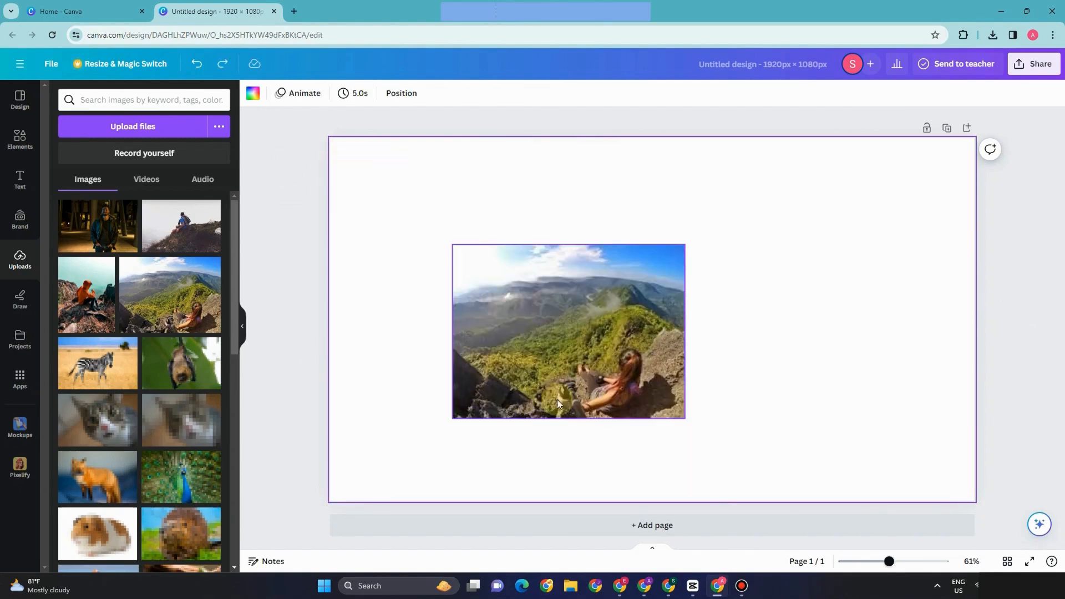
Replace the mountain-view photo with the uploaded photo of two hikers walking and set it as the page background
left_click(619, 344)
left_click_drag(540, 392, 435, 422)
left_click_drag(773, 218, 884, 179)
left_click_drag(624, 396, 627, 410)
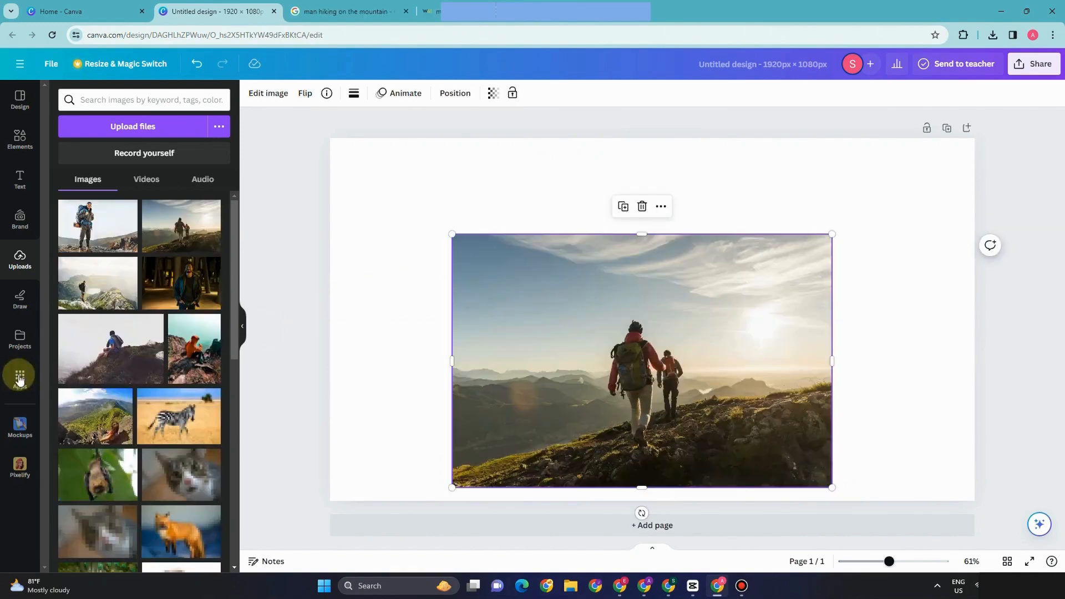
right_click(752, 352)
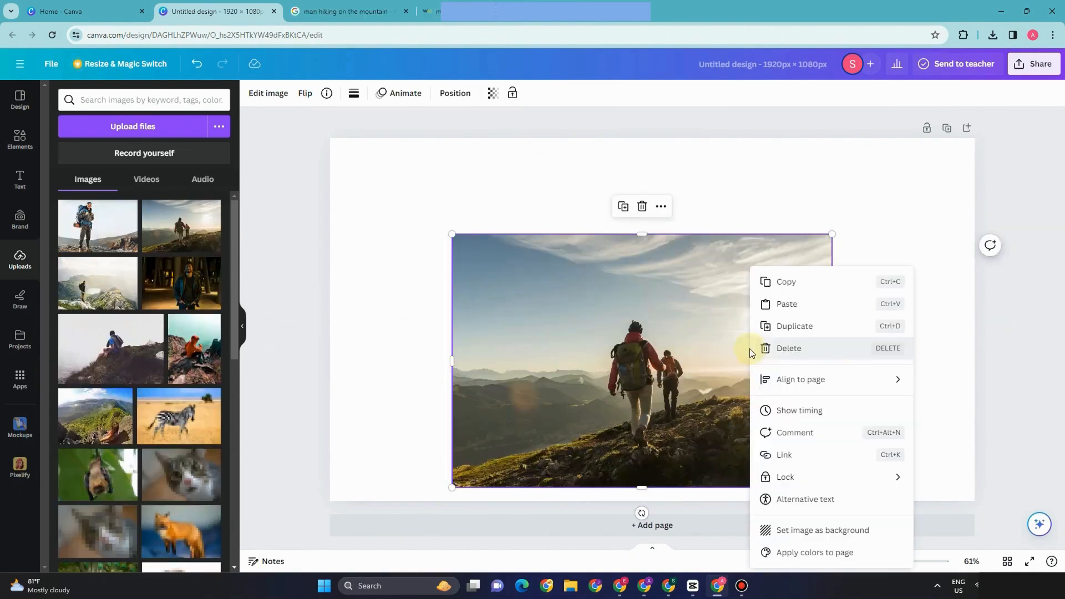
left_click(822, 531)
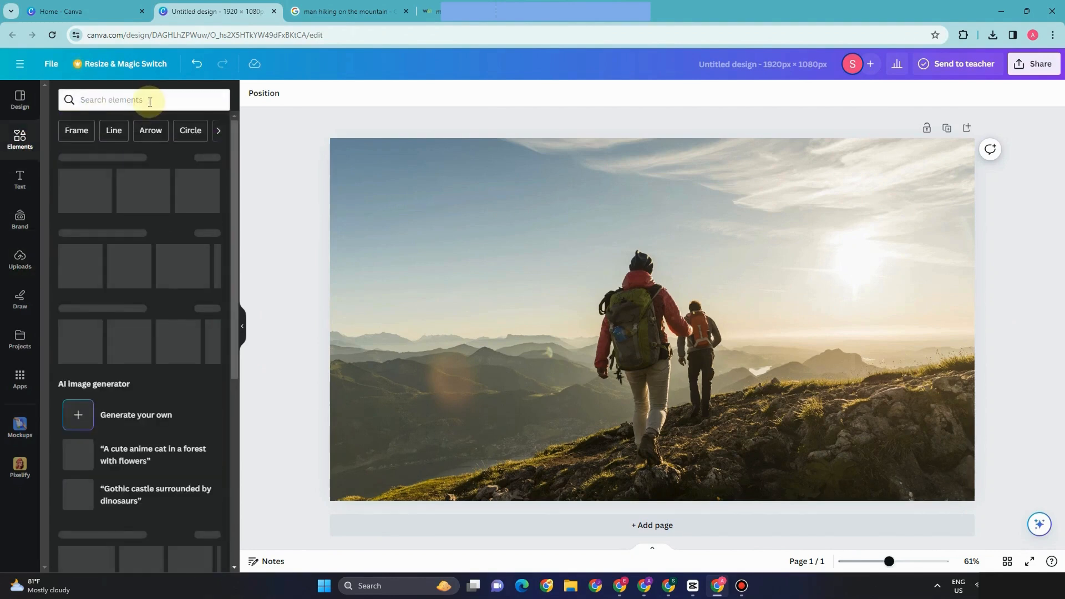
Search the elements for "gradient" and browse the photo results for a suitable overlay
left_click(150, 100)
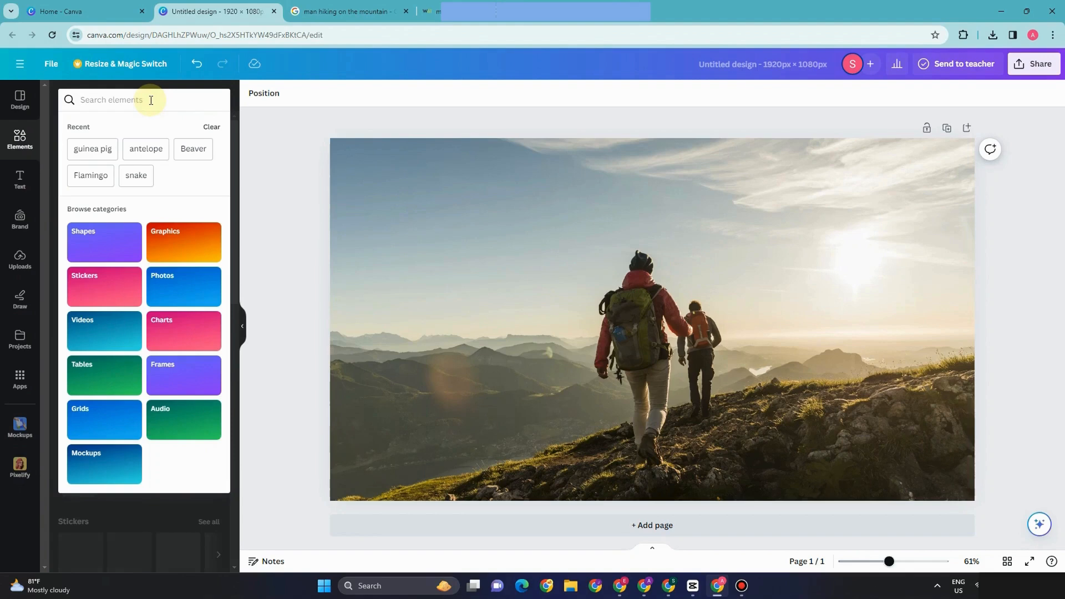
type("gradient")
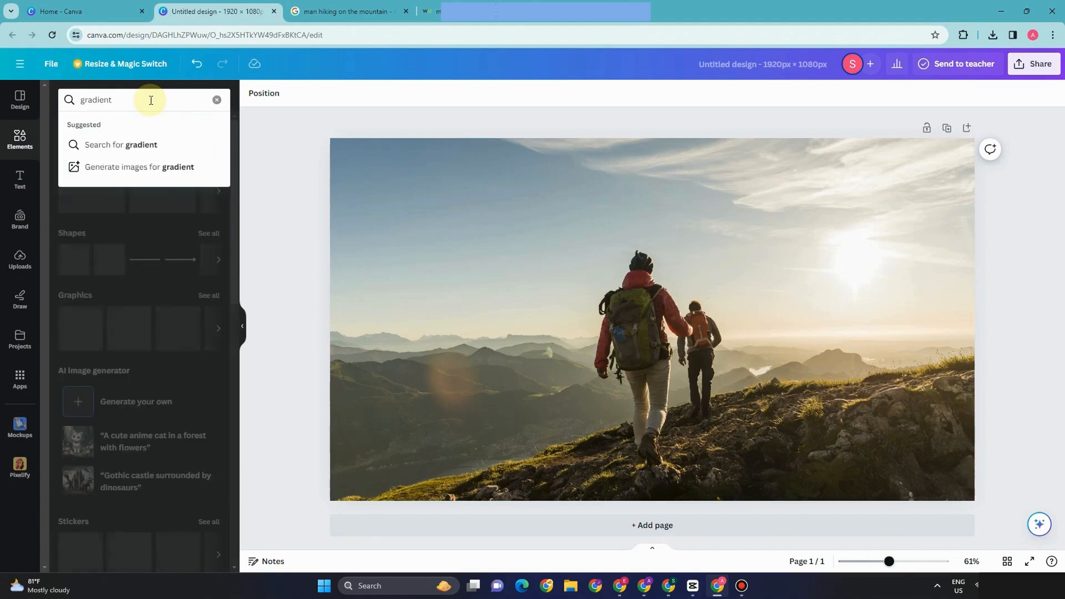
key("Return")
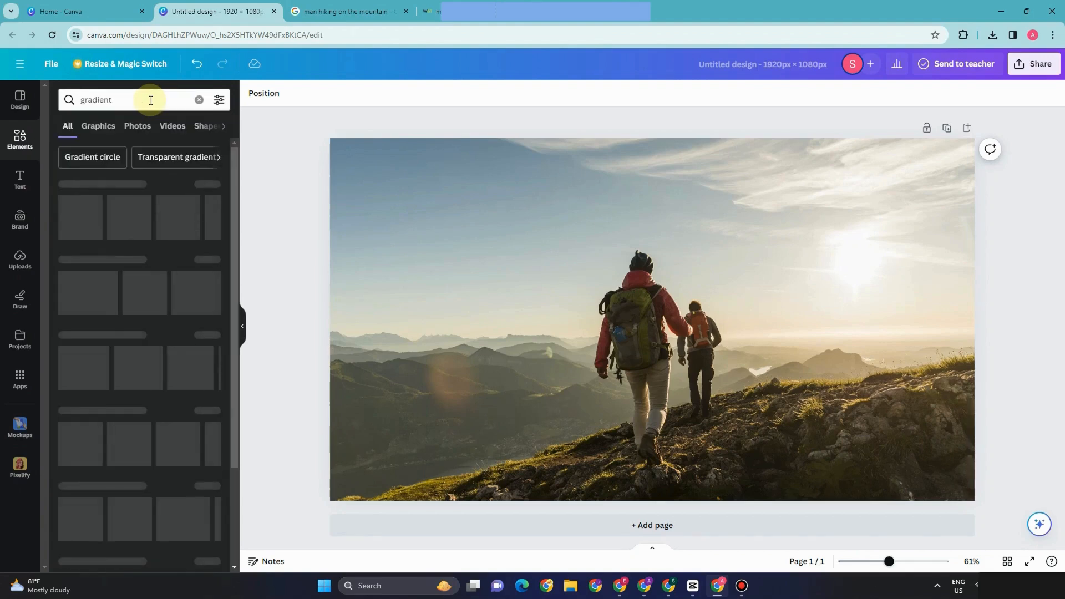
left_click(99, 128)
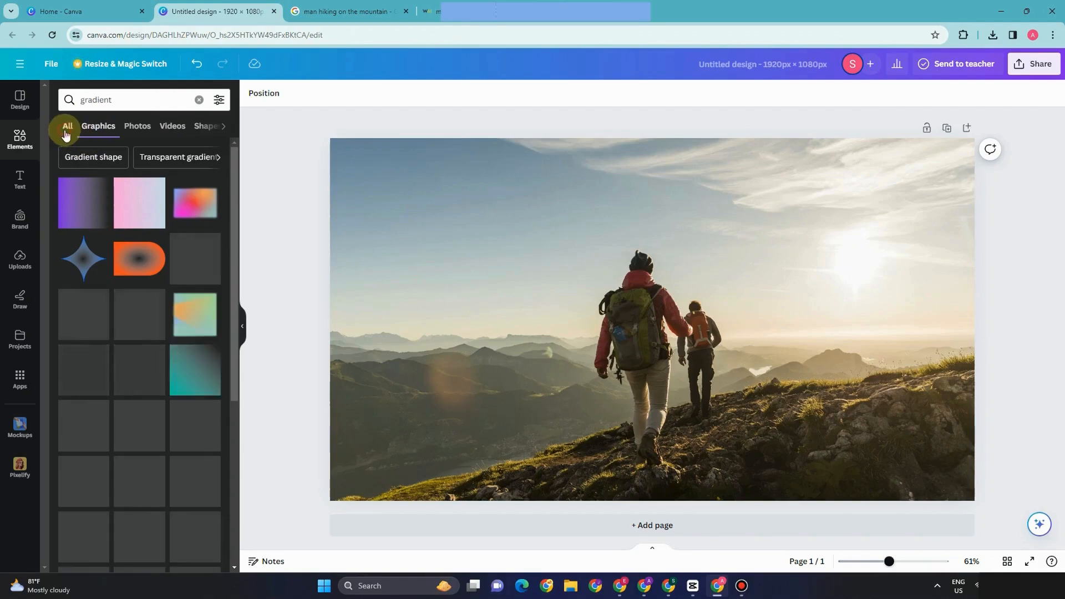
left_click(67, 127)
left_click(136, 127)
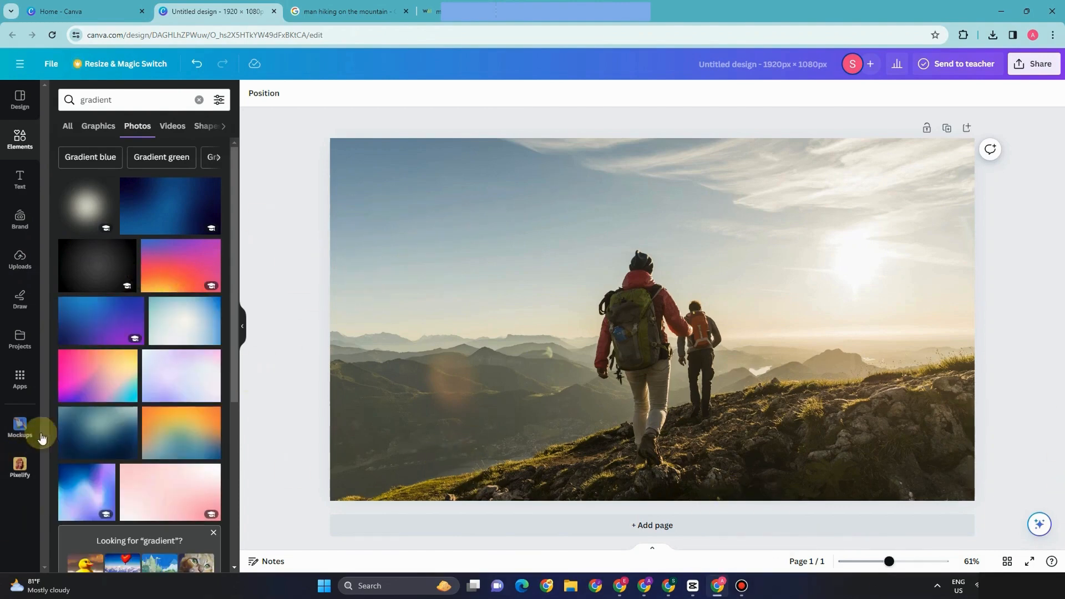
scroll(120, 427, "down", 4)
scroll(125, 435, "down", 9)
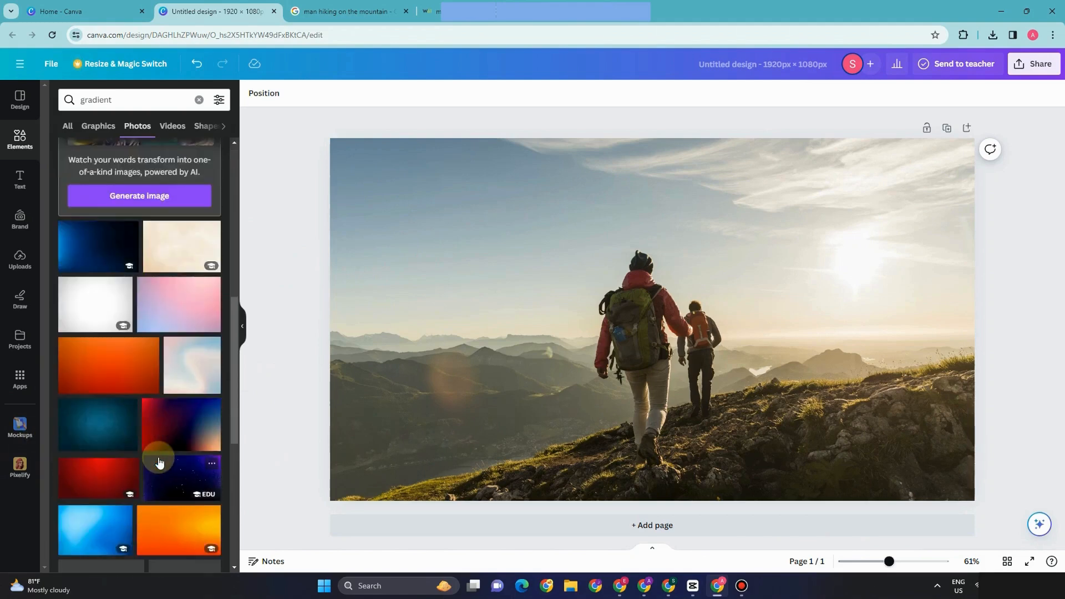
scroll(160, 455, "down", 5)
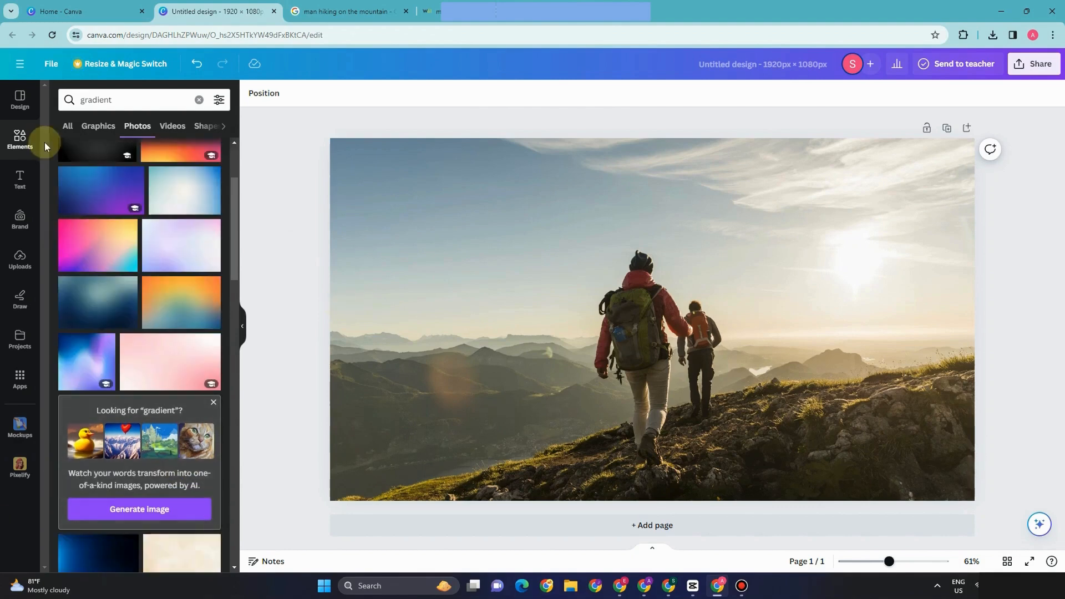
Find photos for "gradient transparent" and add the gradient that fades from transparent to white to the page
left_click(73, 126)
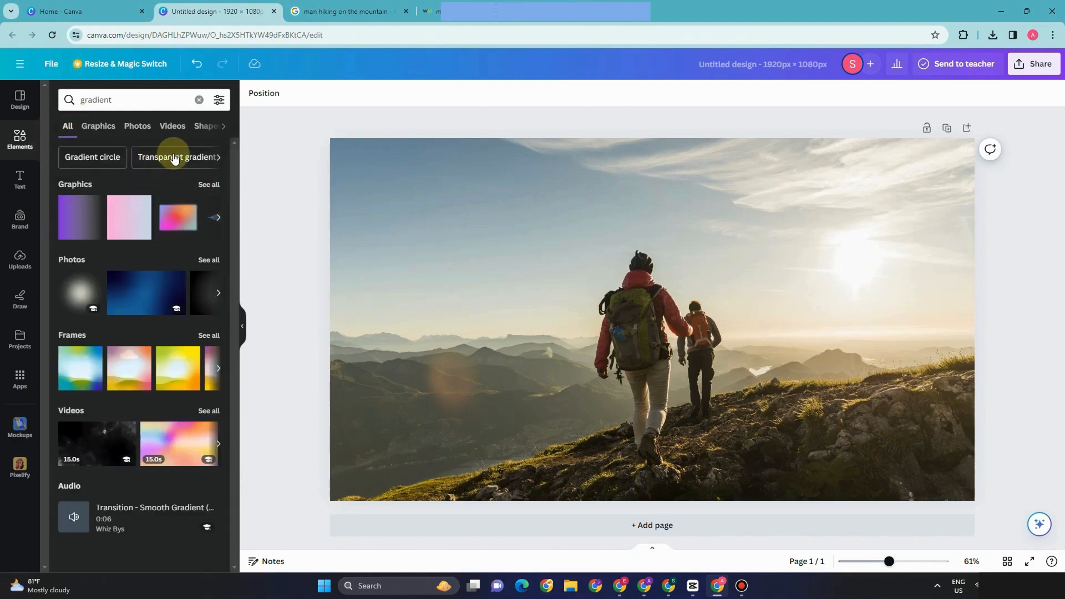
left_click(205, 260)
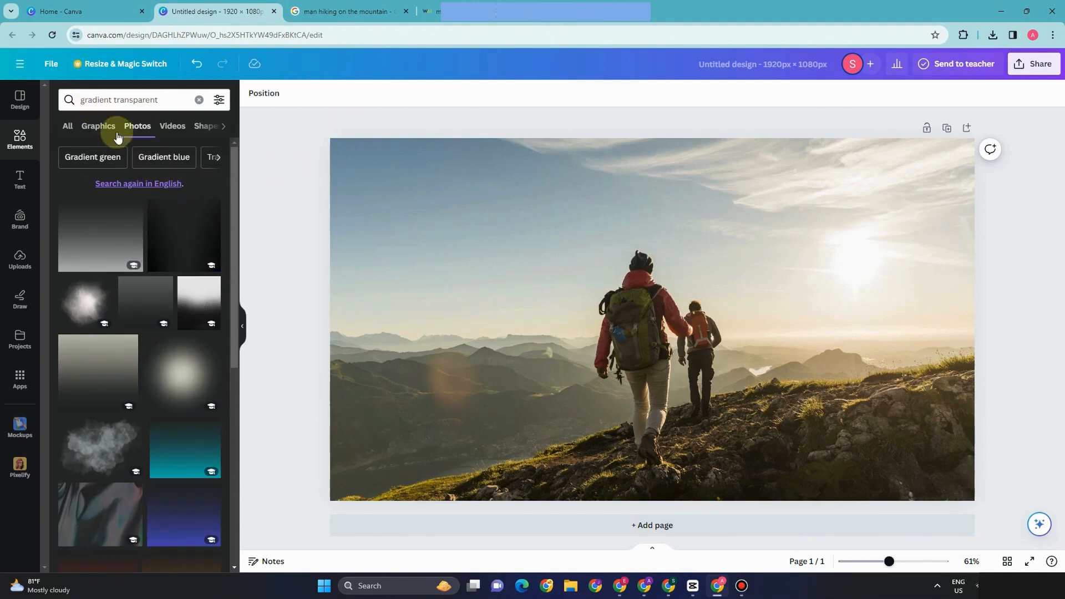
scroll(148, 316, "down", 6)
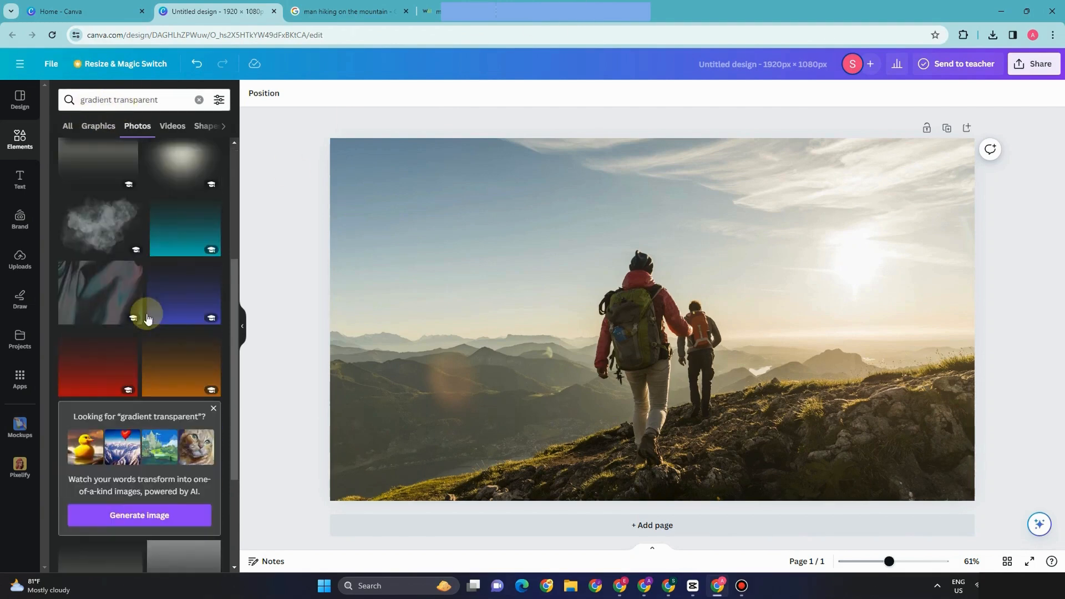
scroll(148, 313, "up", 8)
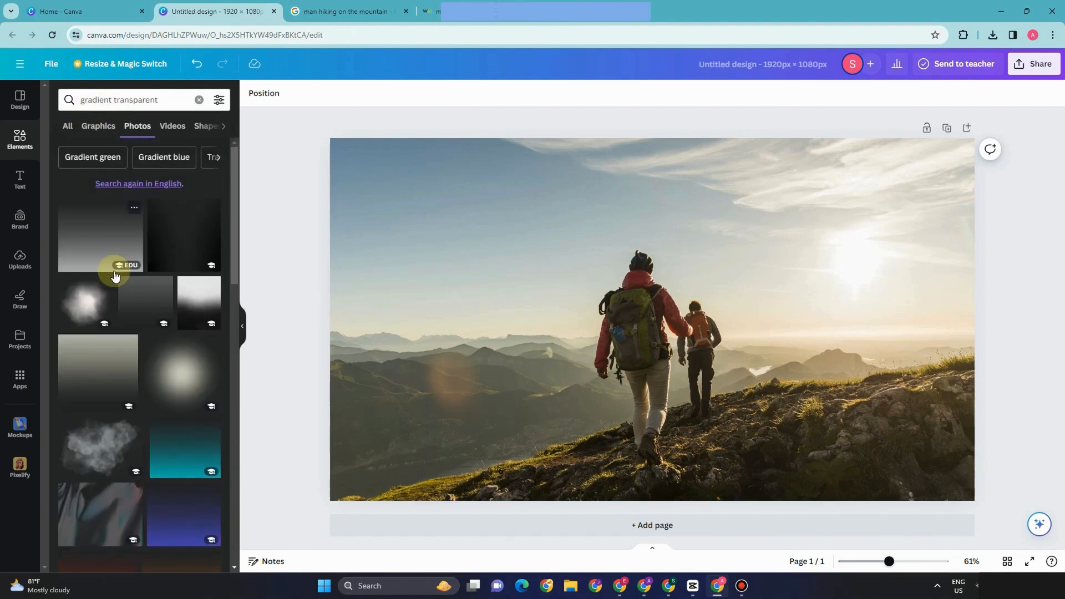
left_click(94, 230)
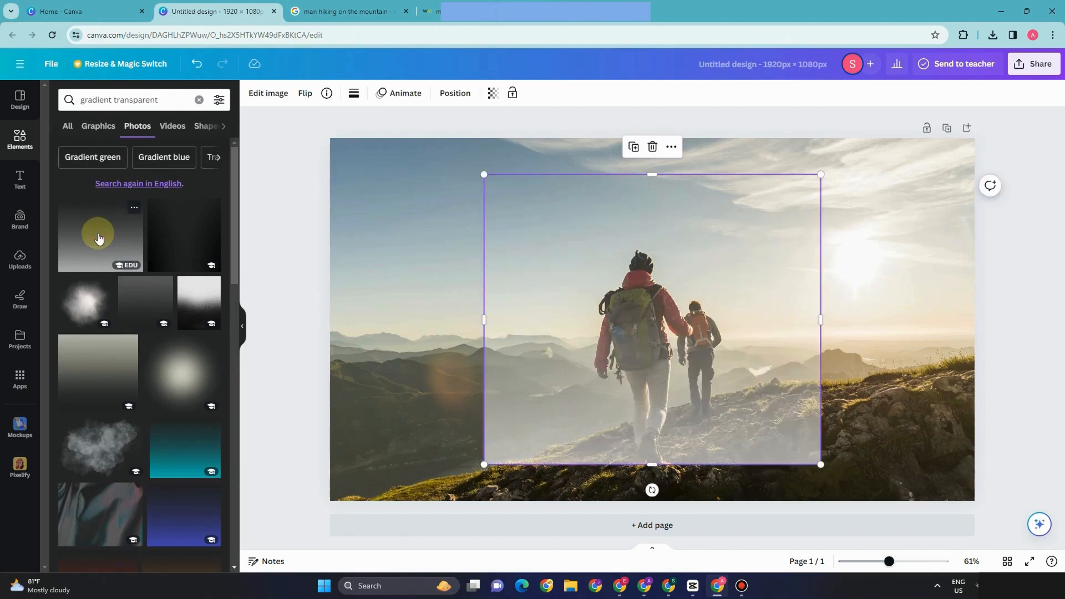
Move the gradient over the area beside the hikers, narrow it to end at them, and stretch it to full page height
left_click_drag(629, 341, 460, 337)
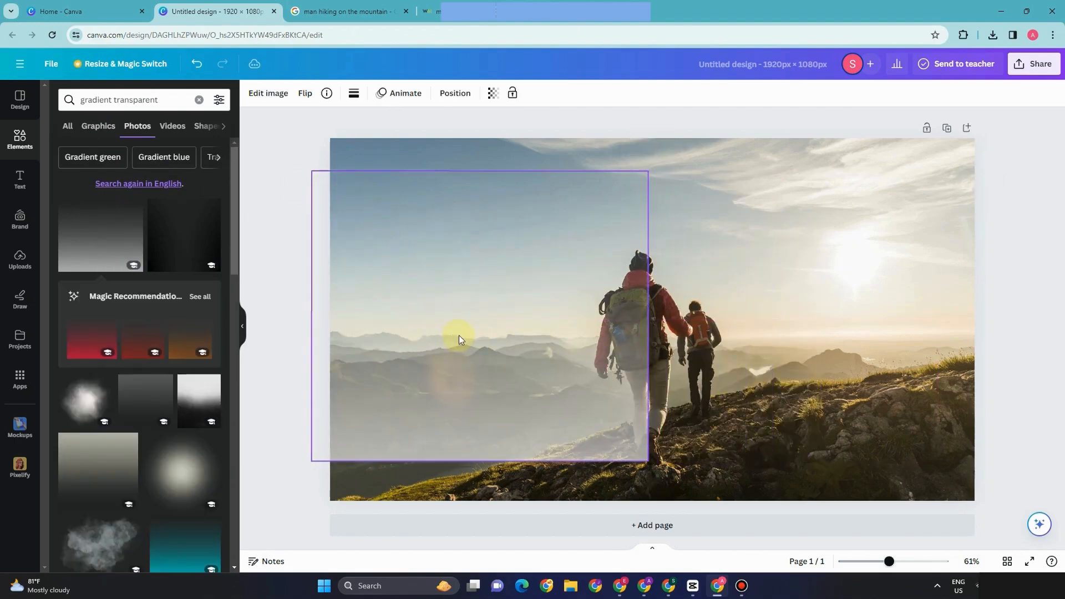
left_click_drag(652, 317, 595, 322)
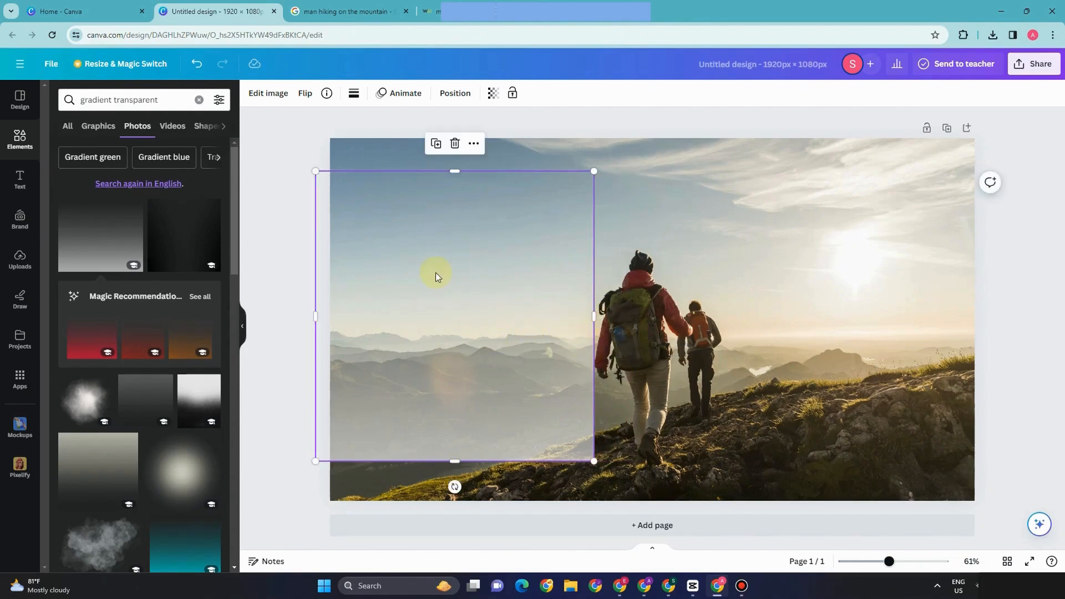
left_click_drag(458, 174, 459, 139)
left_click_drag(450, 462, 446, 501)
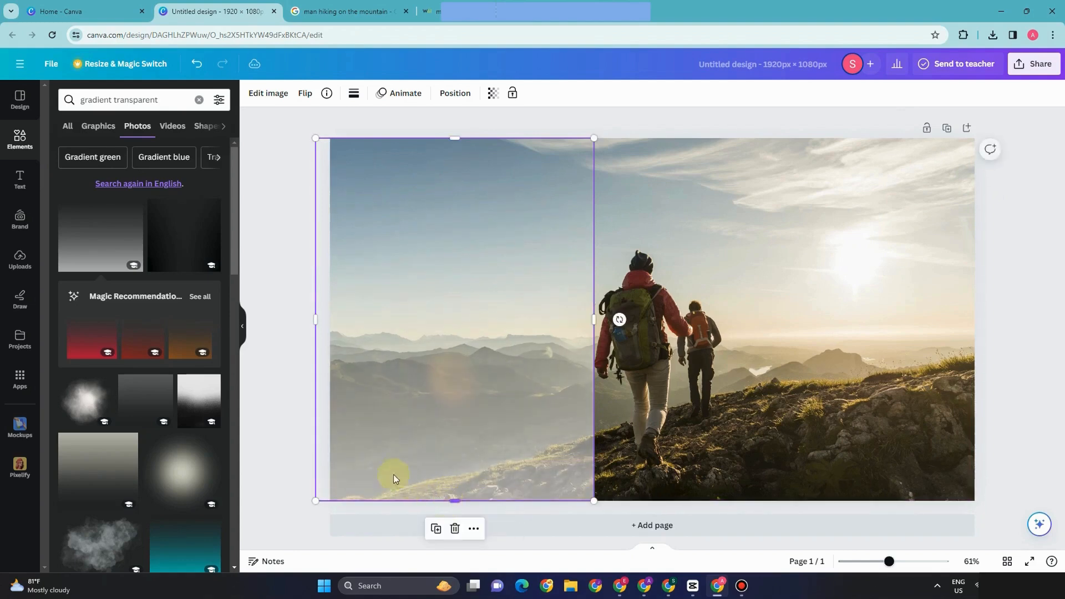
Duplicate the gradient and place the copy exactly over the original to strengthen the white fade
right_click(454, 382)
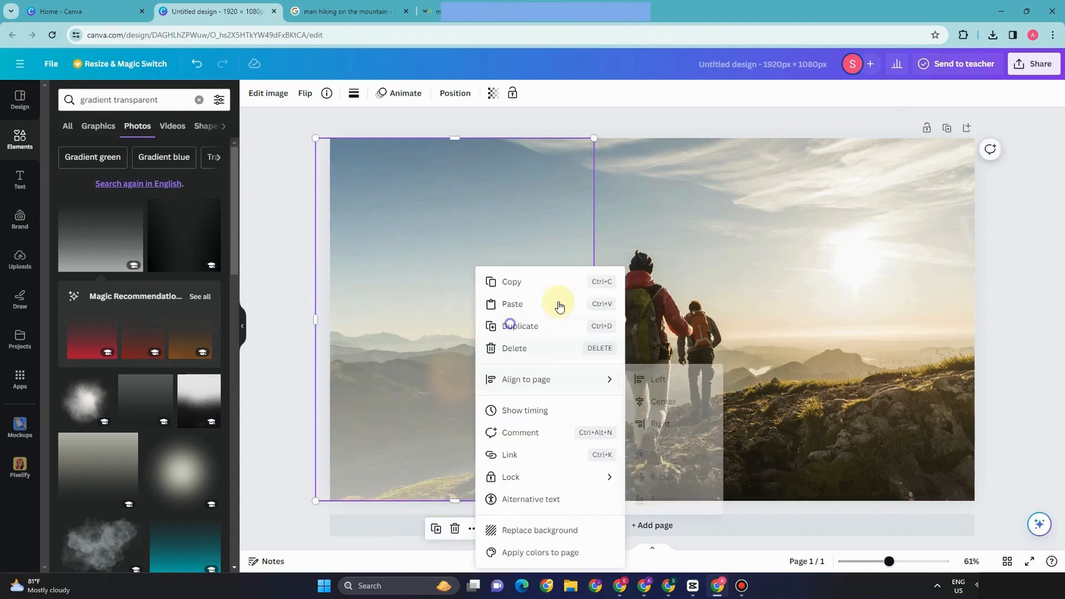
left_click(539, 331)
left_click_drag(523, 328, 521, 330)
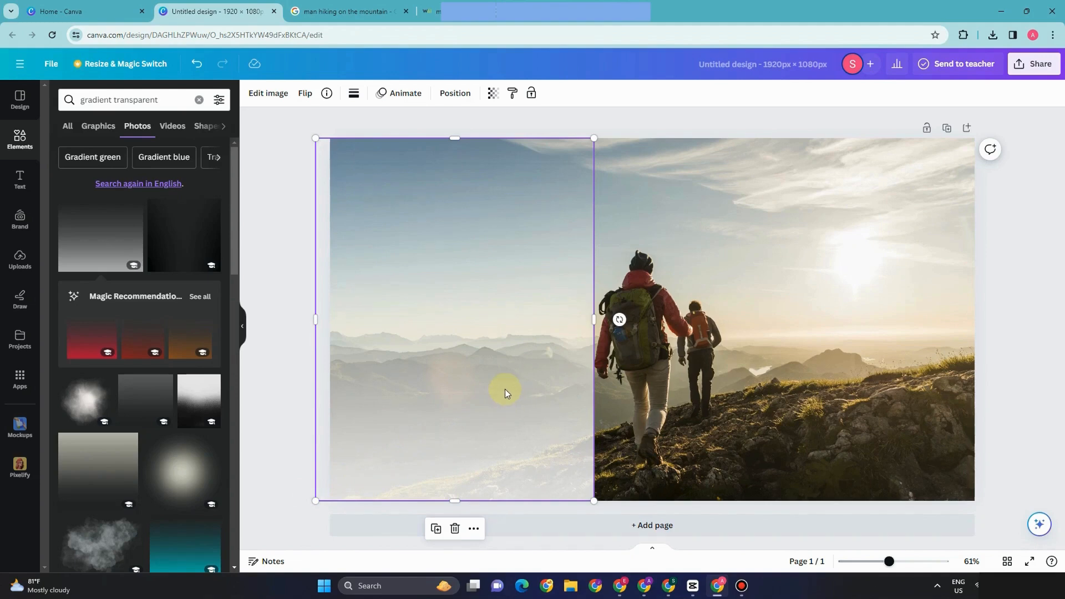
left_click(680, 392)
left_click(695, 430)
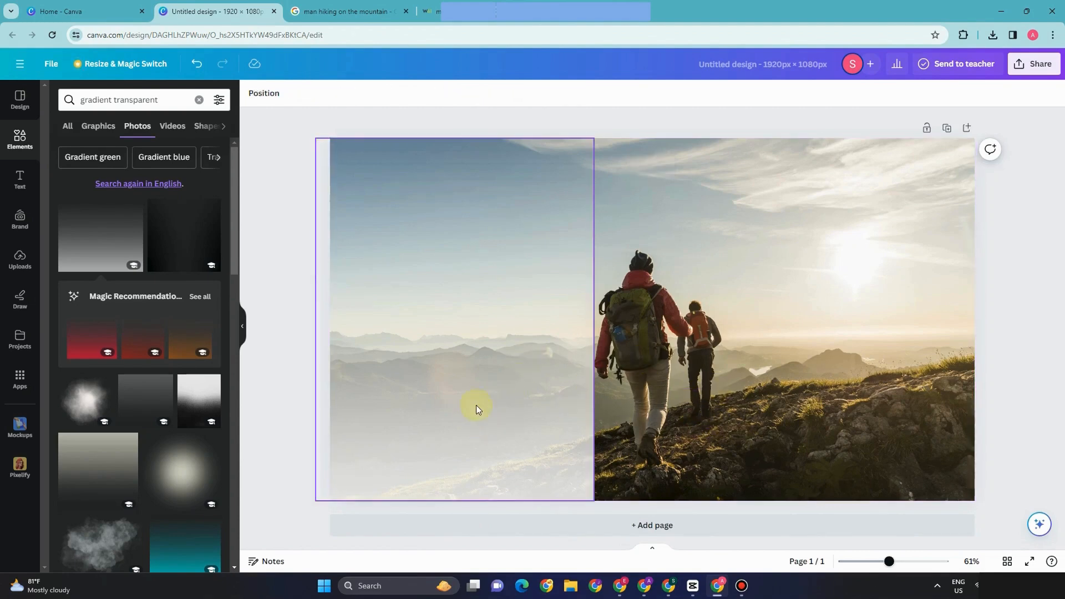
Add a second page and place the uploaded photo of the standing man with a blue backpack on it
left_click(652, 525)
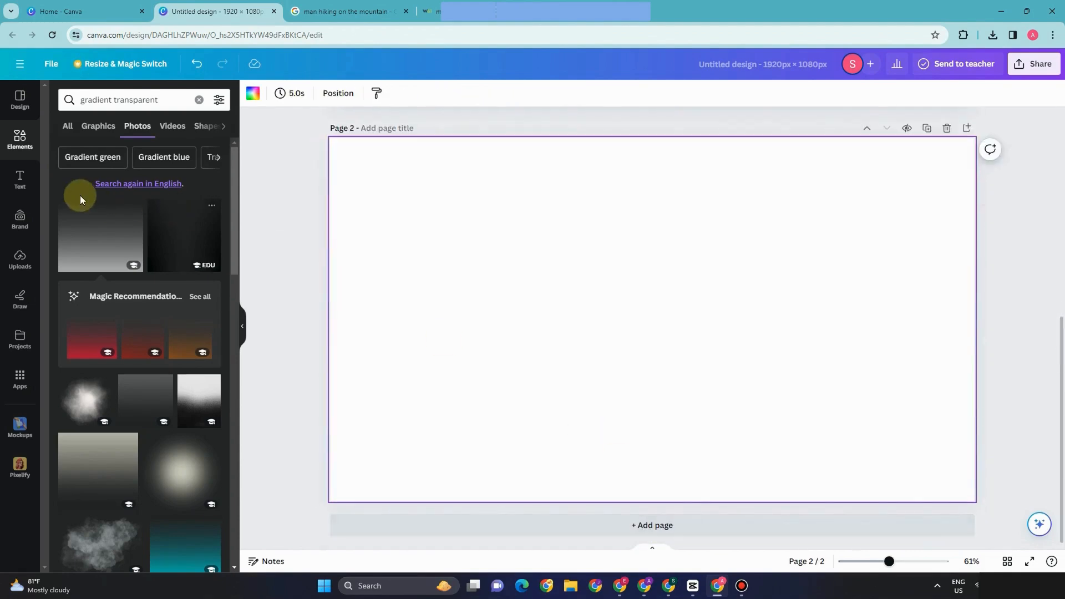
left_click(23, 259)
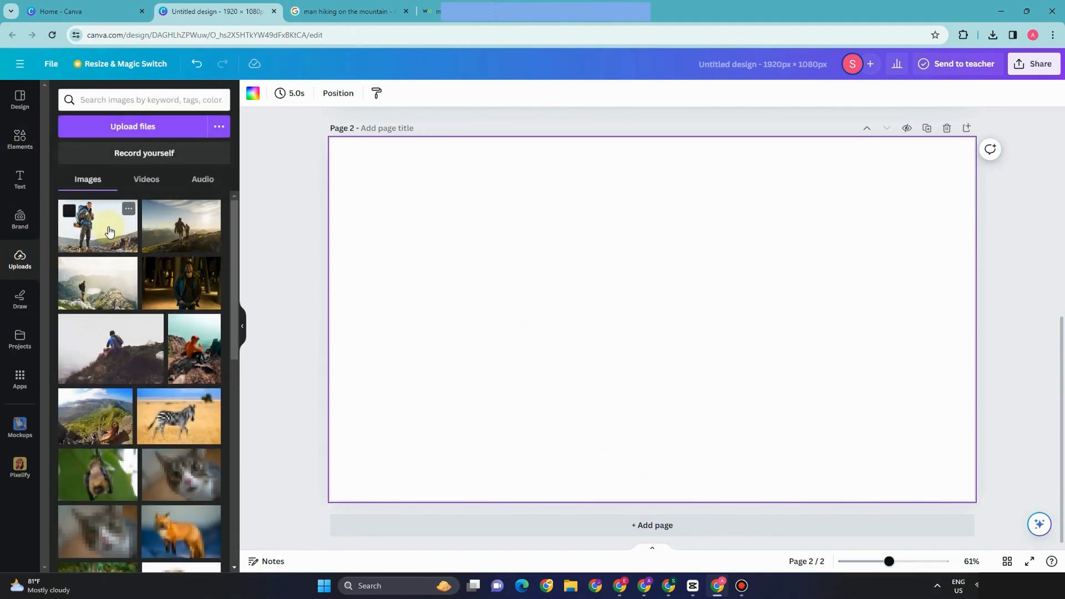
left_click_drag(115, 228, 509, 254)
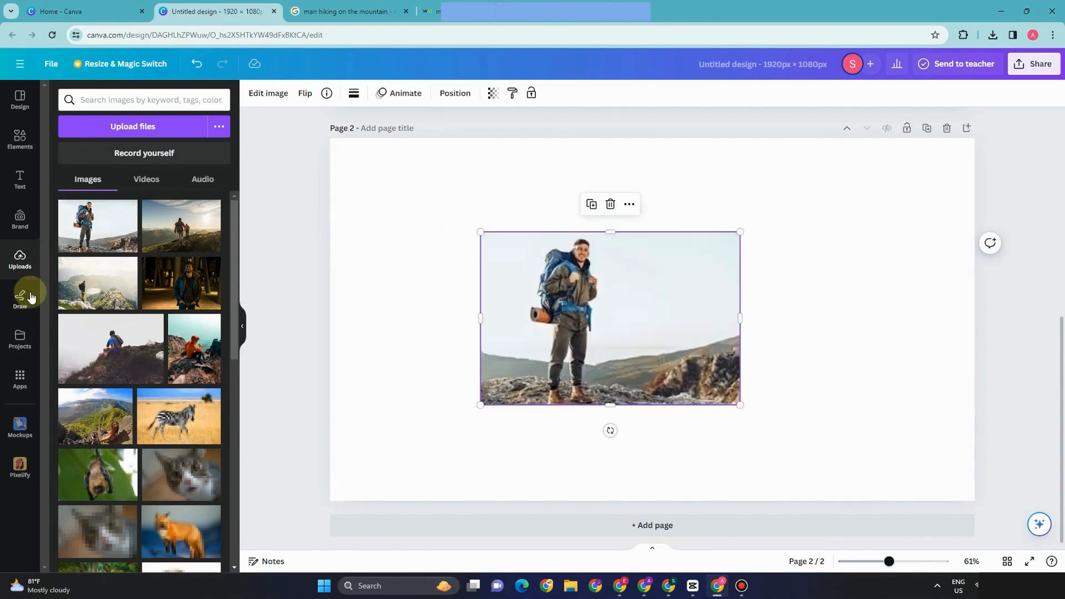
Try to set the backpacker photo as the background of page 2
right_click(602, 322)
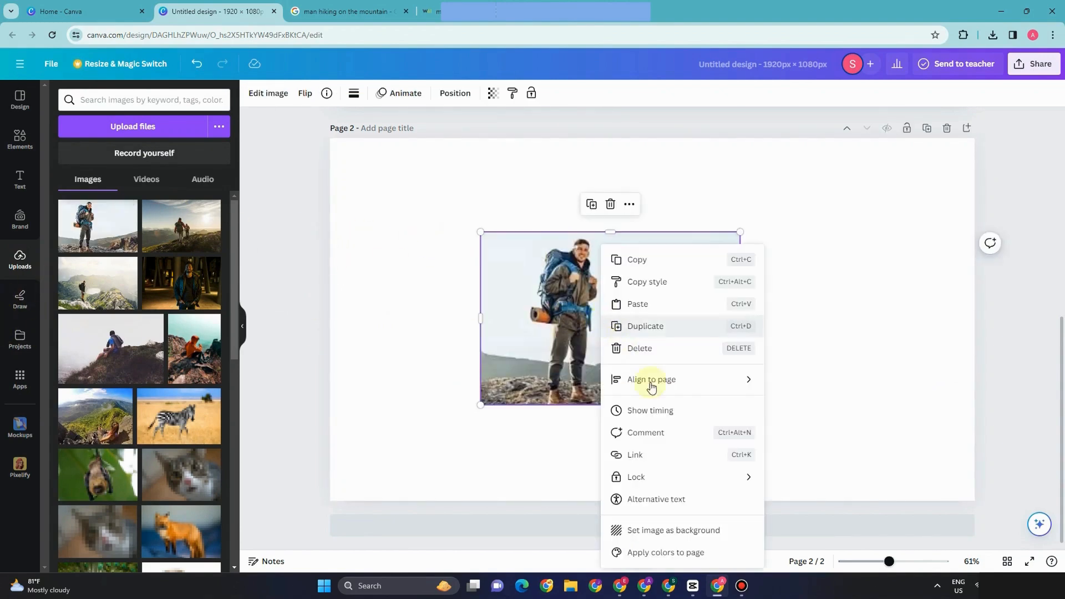
left_click(676, 530)
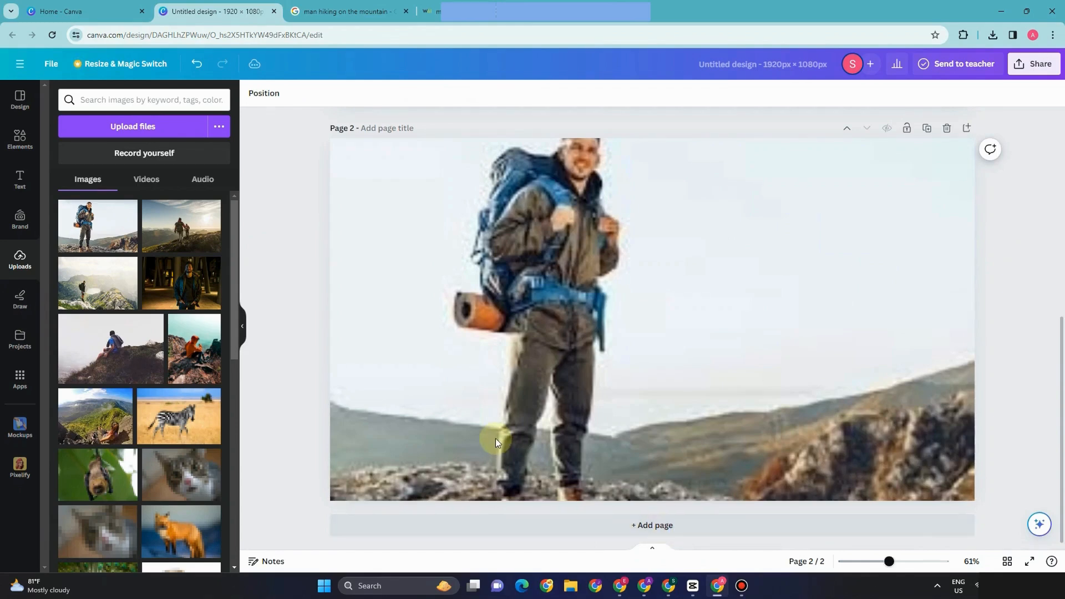
key("ctrl+z")
Detach the blue-backpack man's photo from the background of page 2 and delete it
left_click_drag(547, 331, 411, 339)
left_click_drag(472, 241, 475, 154)
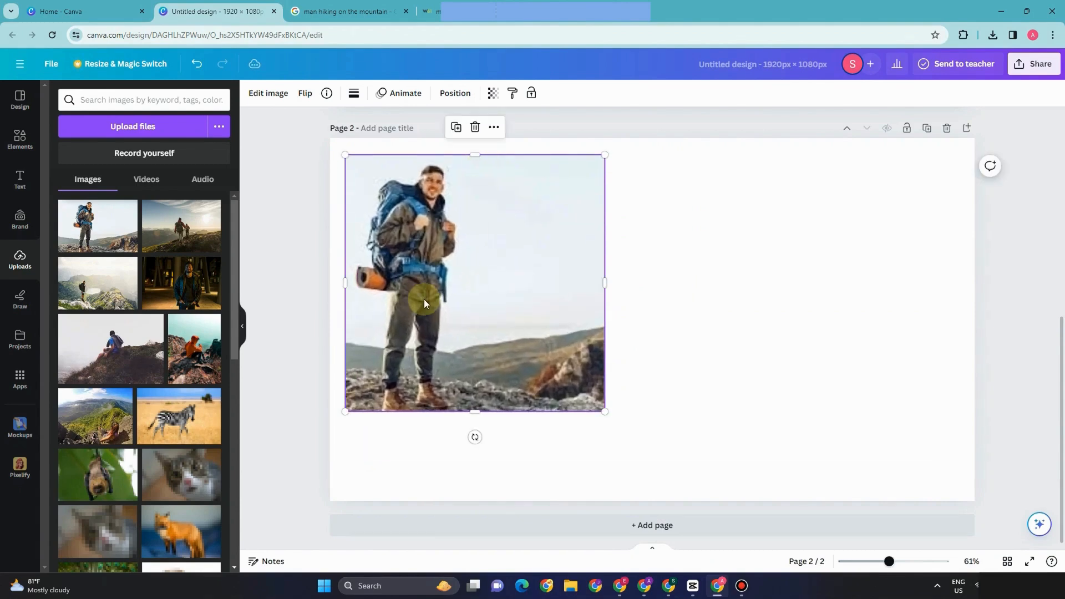
key("Delete")
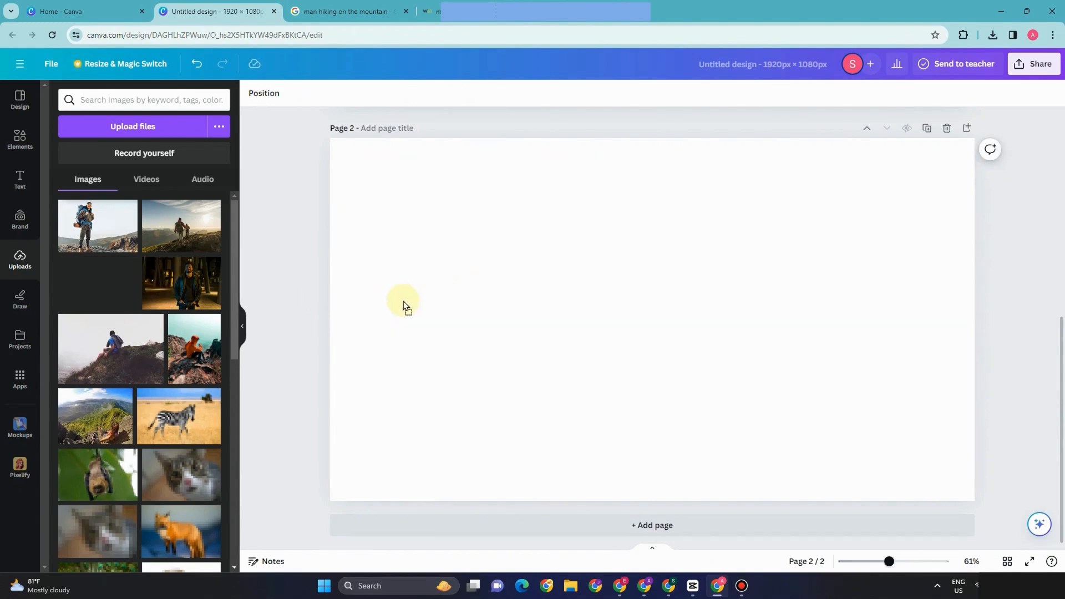
Place the uploaded photo of the bearded hiker above the lake on page 2 and set it as the page background
left_click_drag(415, 305, 352, 312)
left_click_drag(499, 277, 460, 250)
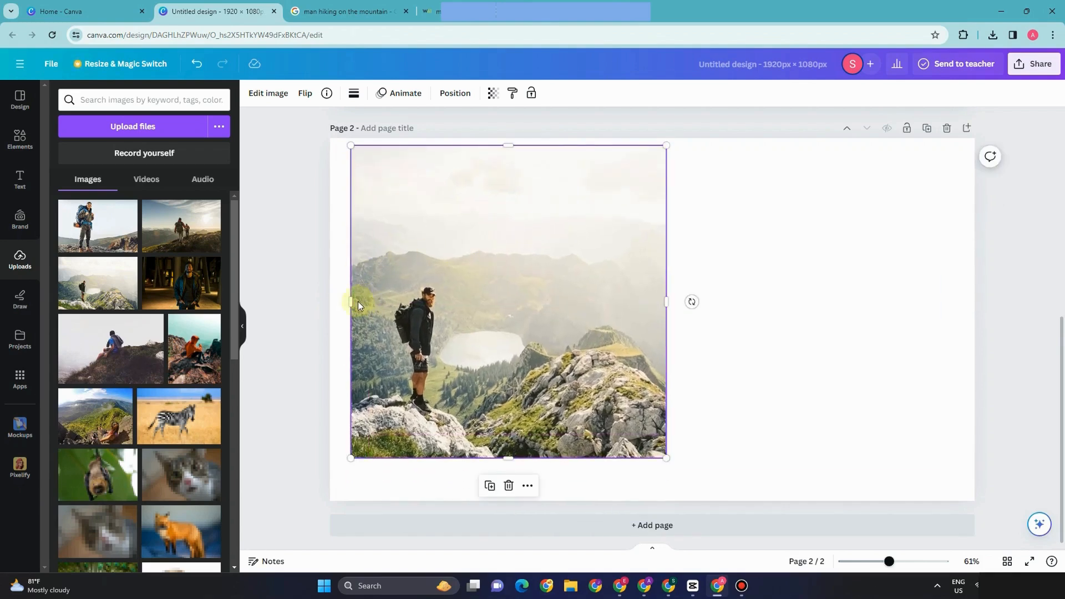
left_click_drag(351, 301, 330, 303)
left_click_drag(498, 458, 499, 483)
right_click(529, 406)
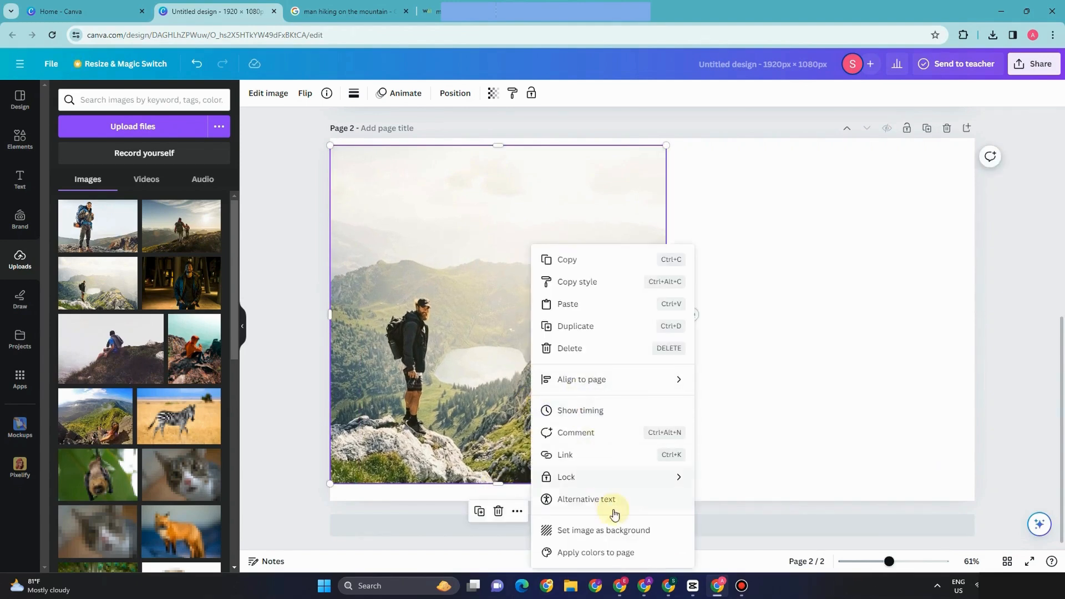
left_click(616, 529)
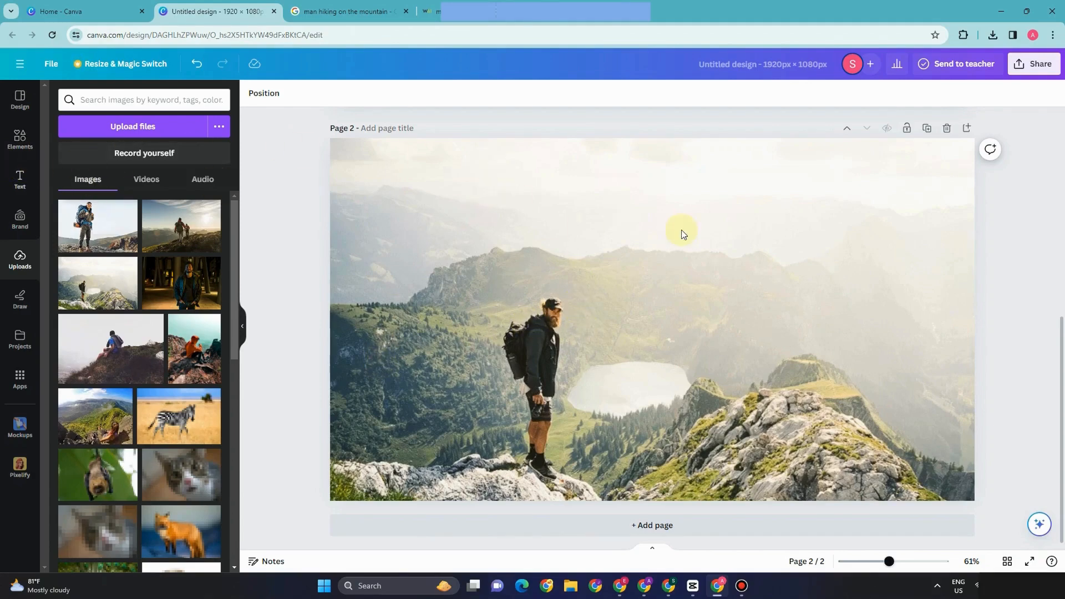
Copy the transparent gradient from page 1 and paste it onto page 2
scroll(671, 240, "up", 2)
scroll(610, 241, "up", 6)
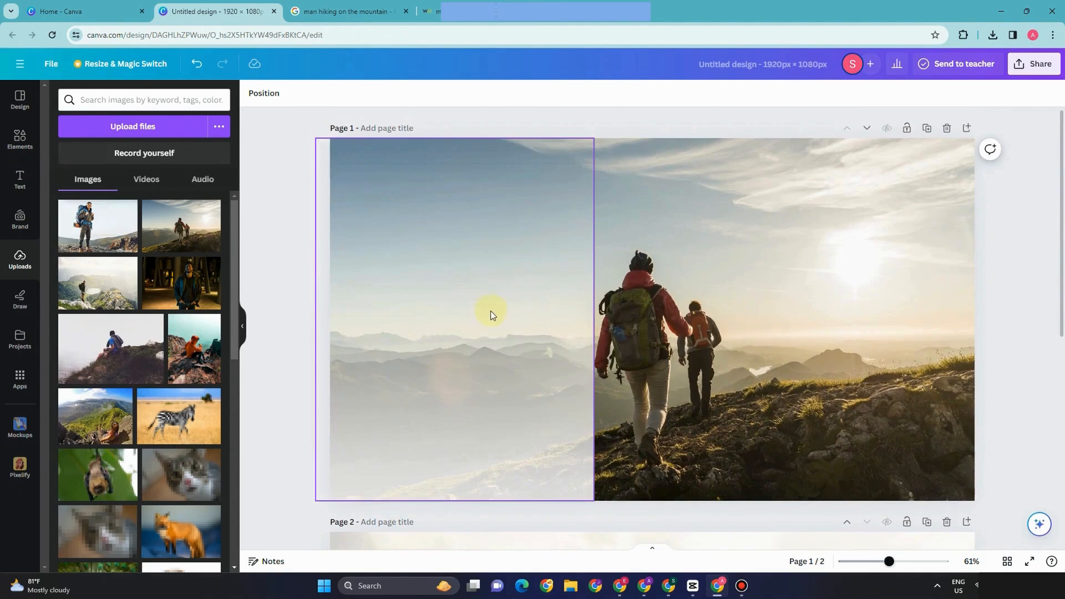
left_click(491, 309)
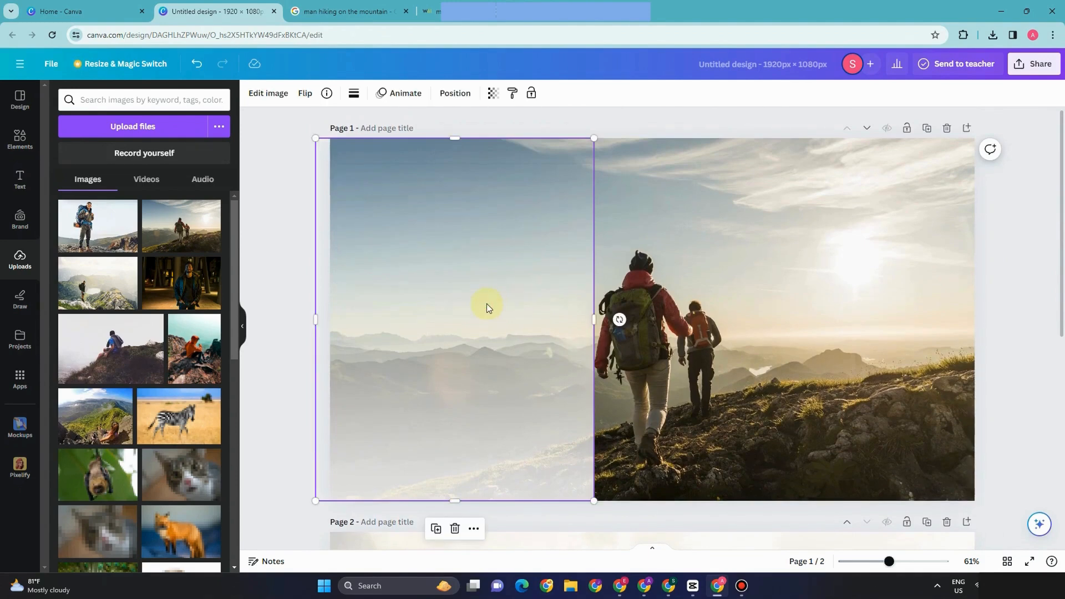
right_click(487, 304)
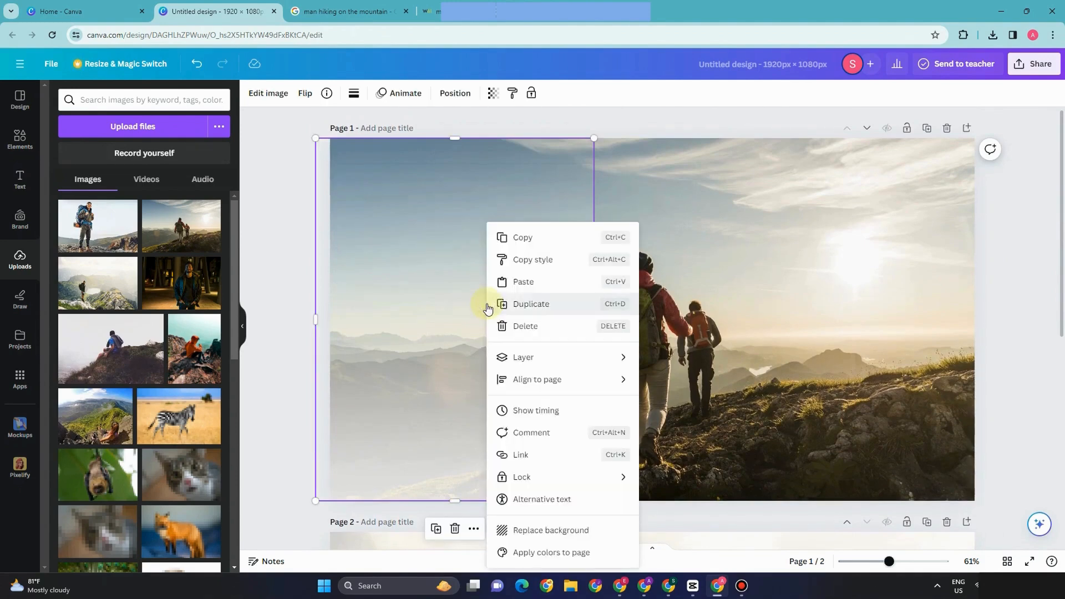
left_click(523, 238)
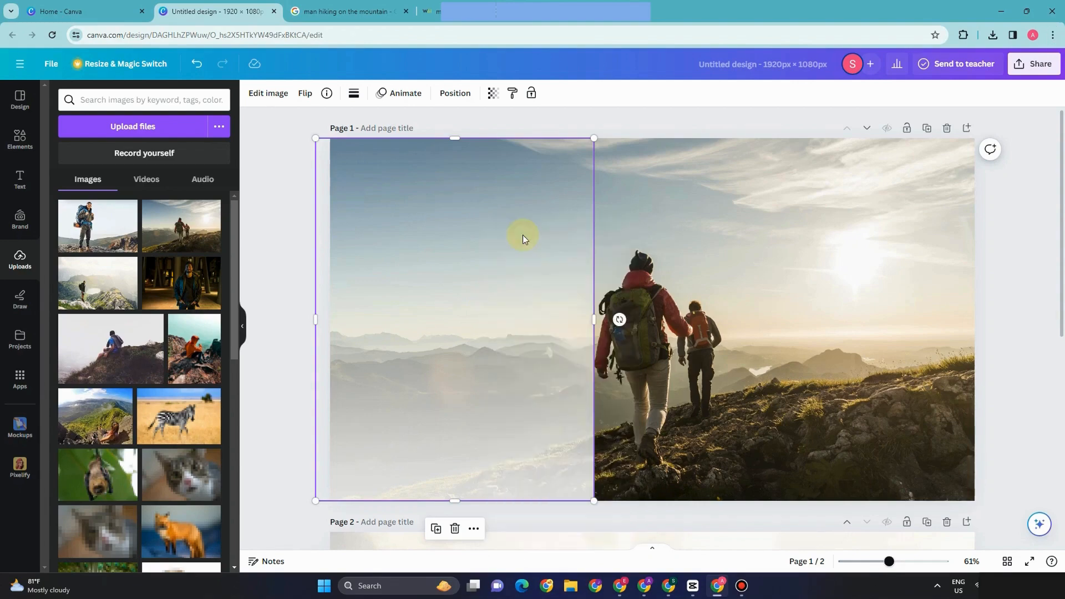
scroll(557, 364, "down", 7)
left_click(613, 339)
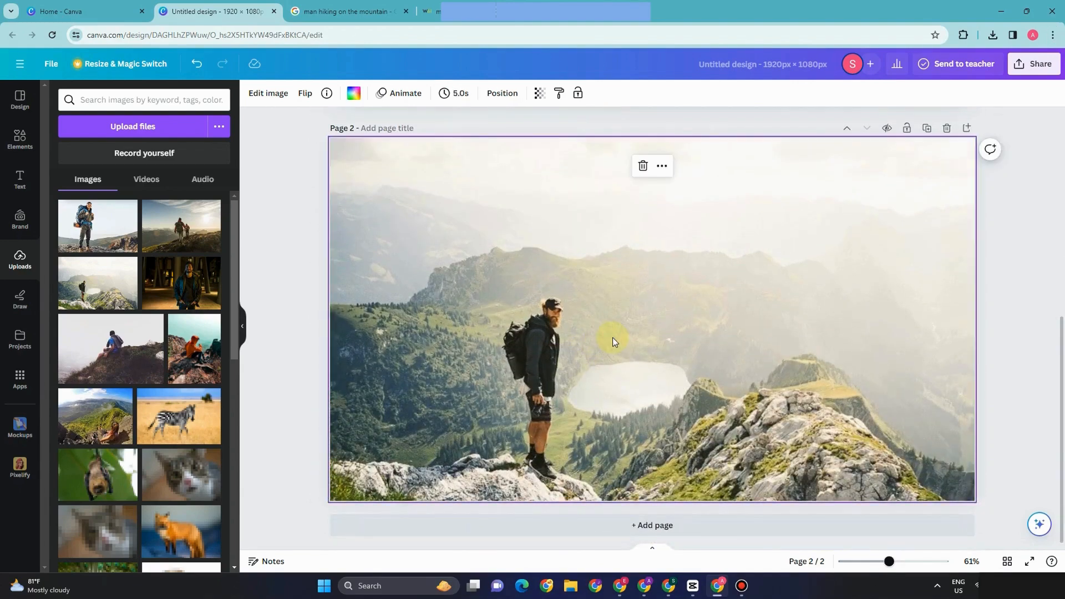
key("ctrl+v")
key("super")
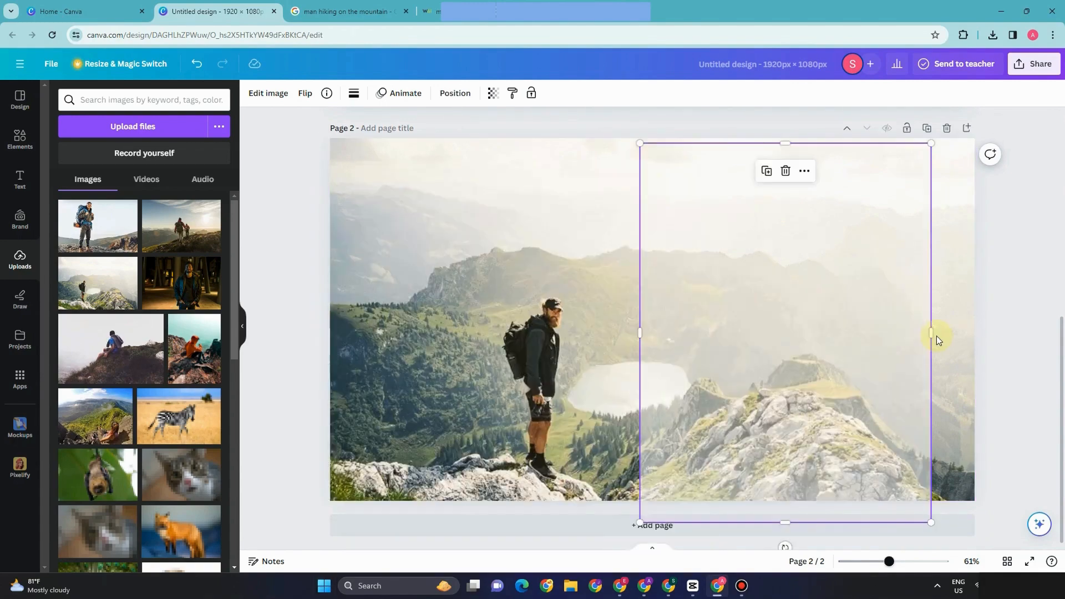
Widen the pasted gradient so it spans from just beside the bearded hiker to the far edge of page 2
left_click_drag(932, 334, 976, 333)
left_click_drag(639, 335, 599, 335)
scroll(693, 366, "up", 6)
scroll(693, 365, "down", 6)
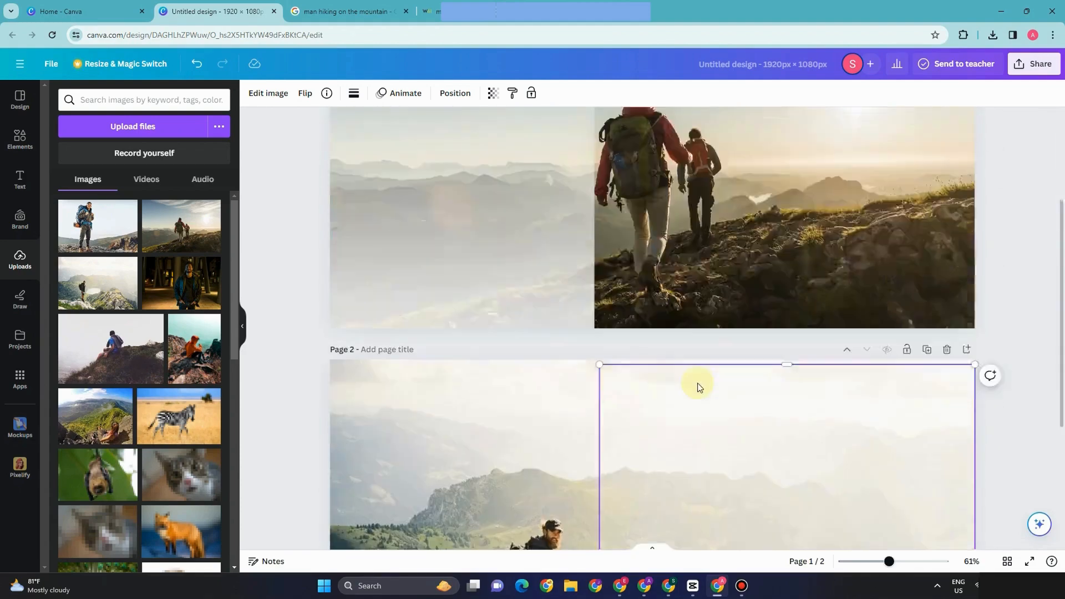
left_click_drag(596, 337, 581, 335)
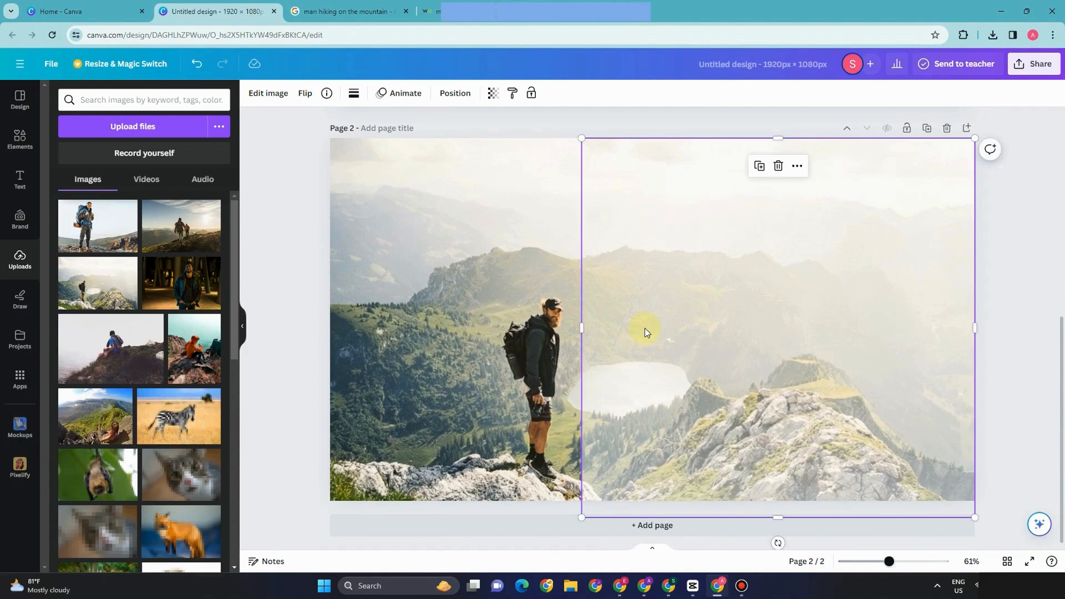
scroll(645, 328, "up", 6)
scroll(730, 305, "down", 3)
scroll(817, 350, "down", 3)
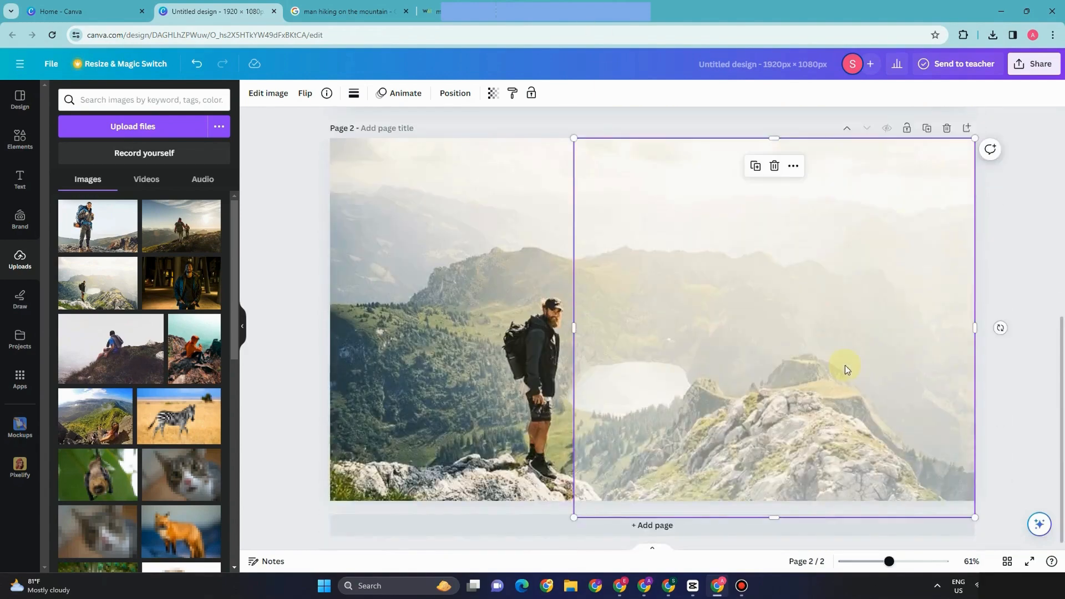
Lay a second copy of the gradient over the first on page 2 to strengthen the white fade
scroll(845, 365, "up", 6)
scroll(845, 363, "down", 4)
scroll(844, 362, "down", 3)
left_click_drag(665, 303, 700, 295)
left_click_drag(789, 364, 787, 365)
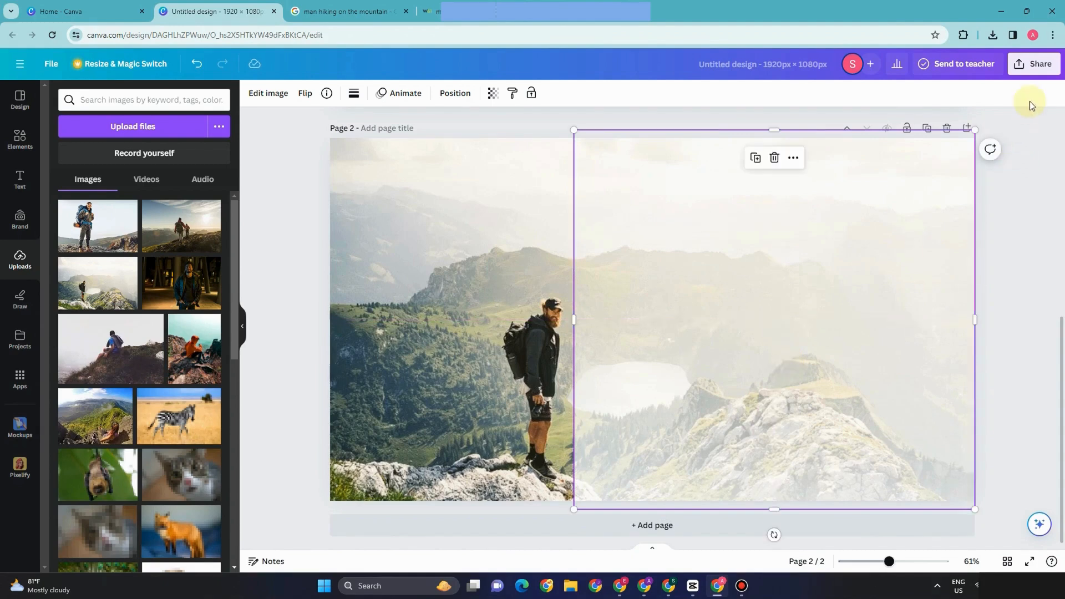
Download both pages of the design as PNG images
left_click(1038, 66)
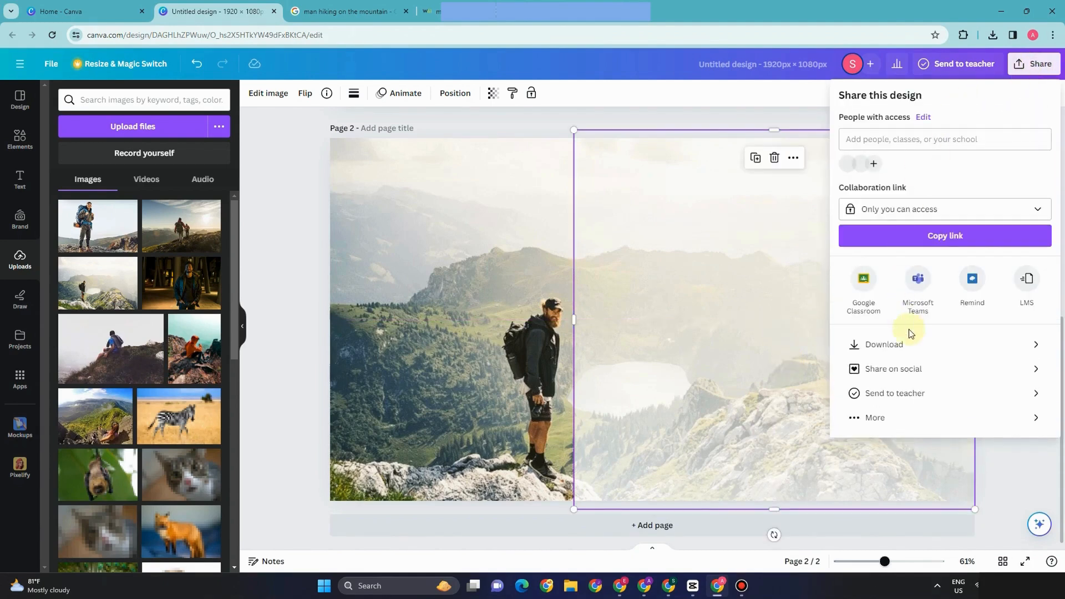
left_click(910, 345)
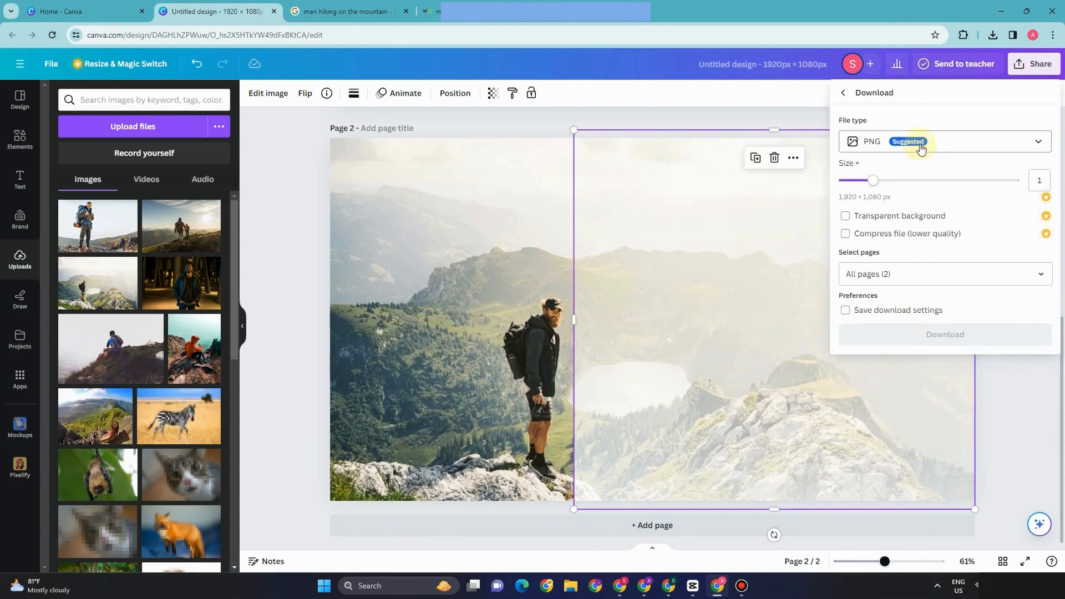
left_click(1037, 282)
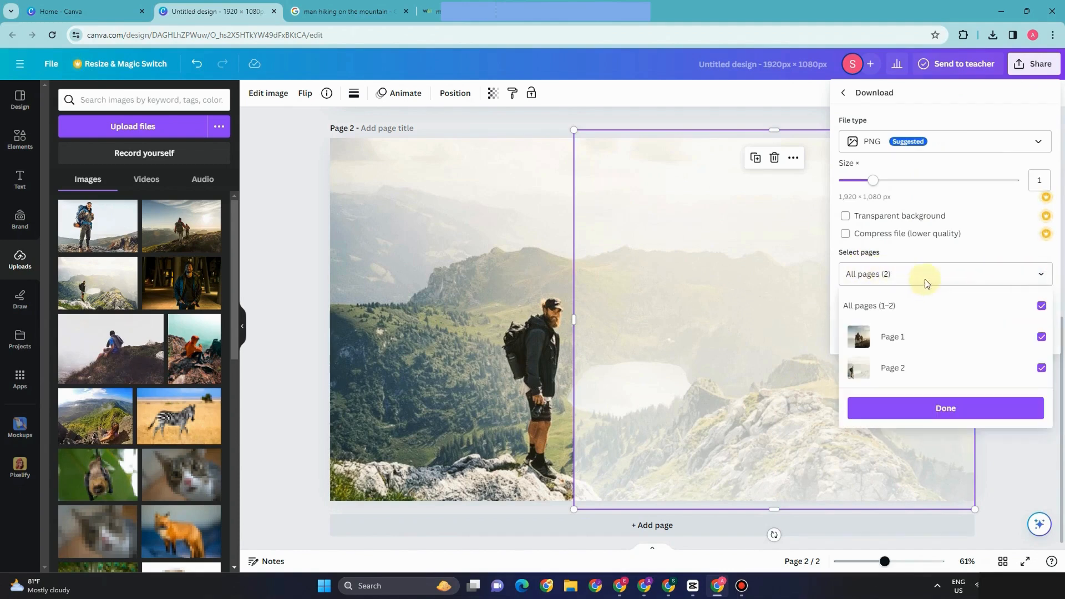
left_click(964, 419)
left_click(945, 330)
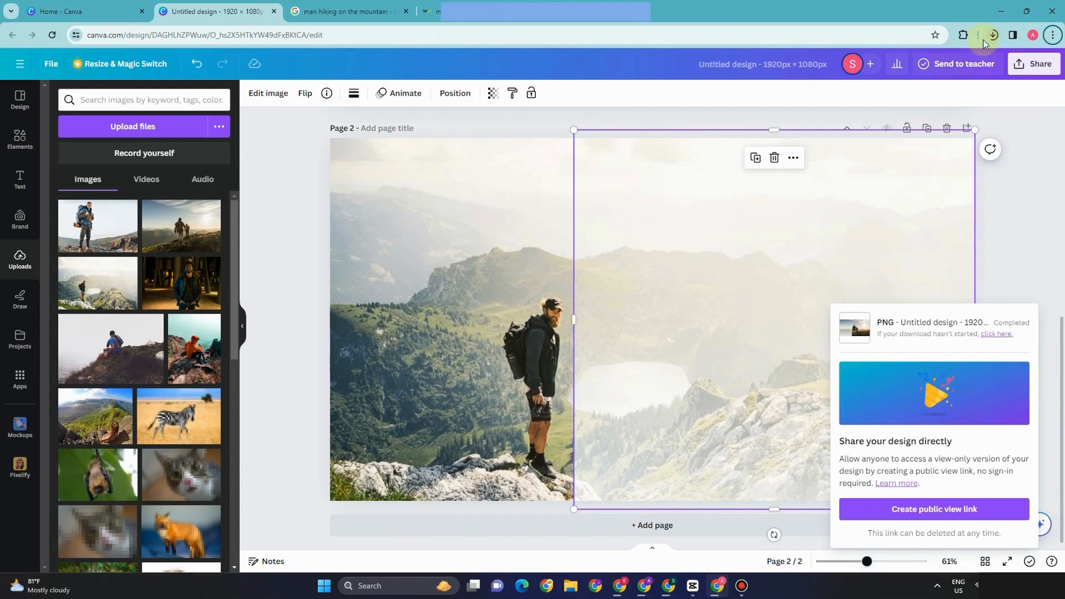
left_click(512, 129)
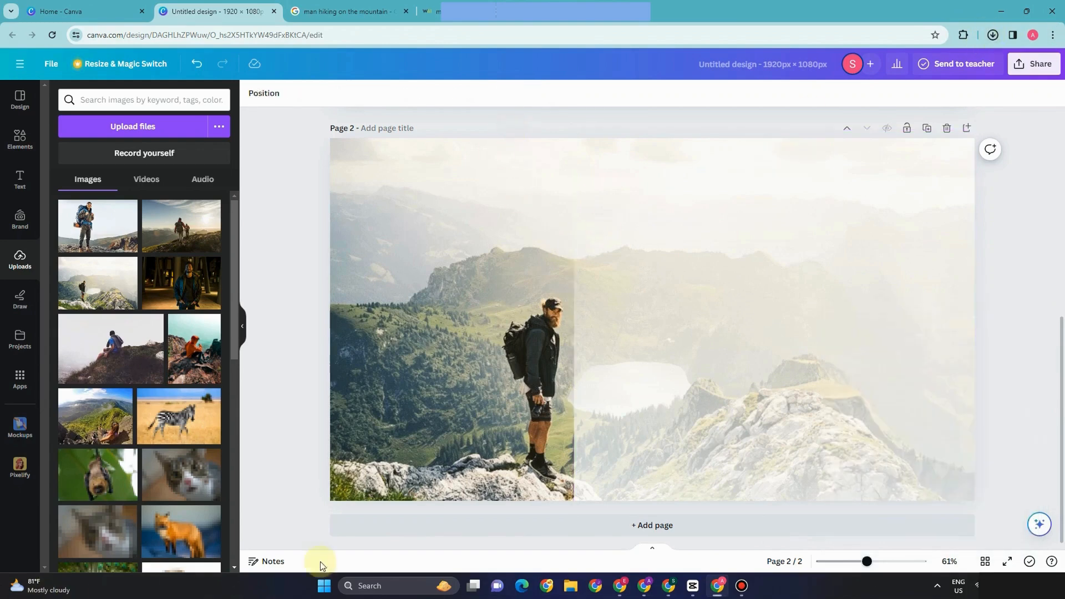
Delete page 2 and clear the two-hikers artwork from the remaining page
left_click(948, 129)
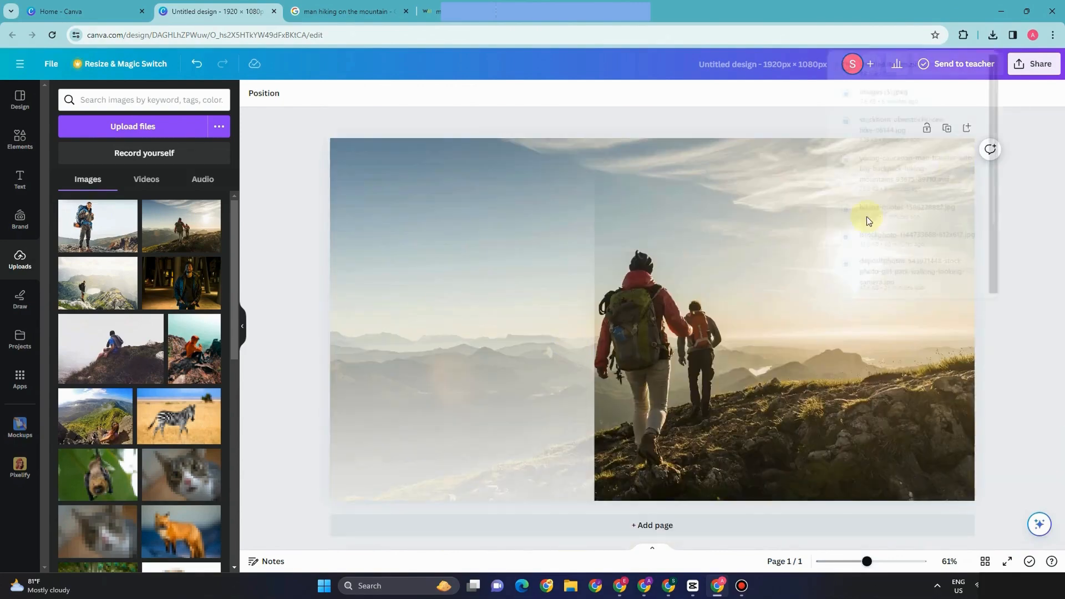
left_click(689, 147)
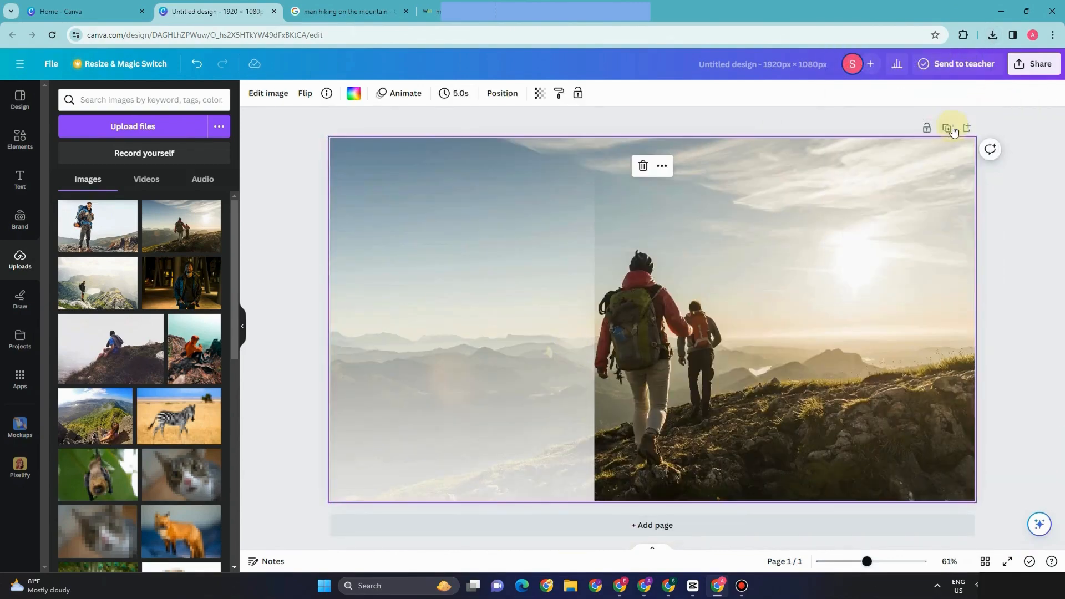
left_click(643, 166)
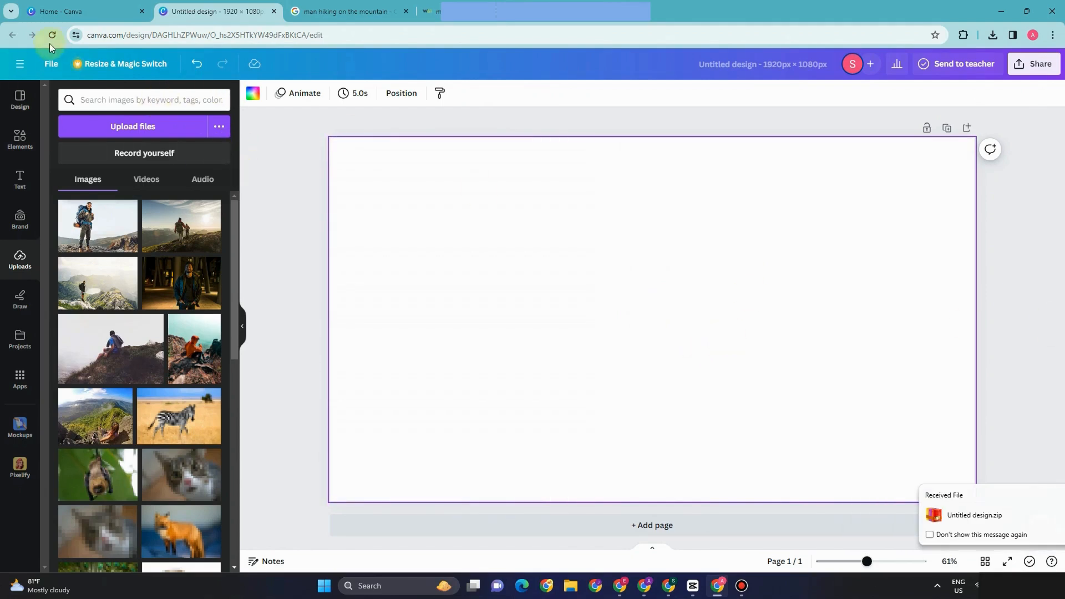
Upload the two exported page images and place the faded two-hikers image on the blank page
left_click(145, 130)
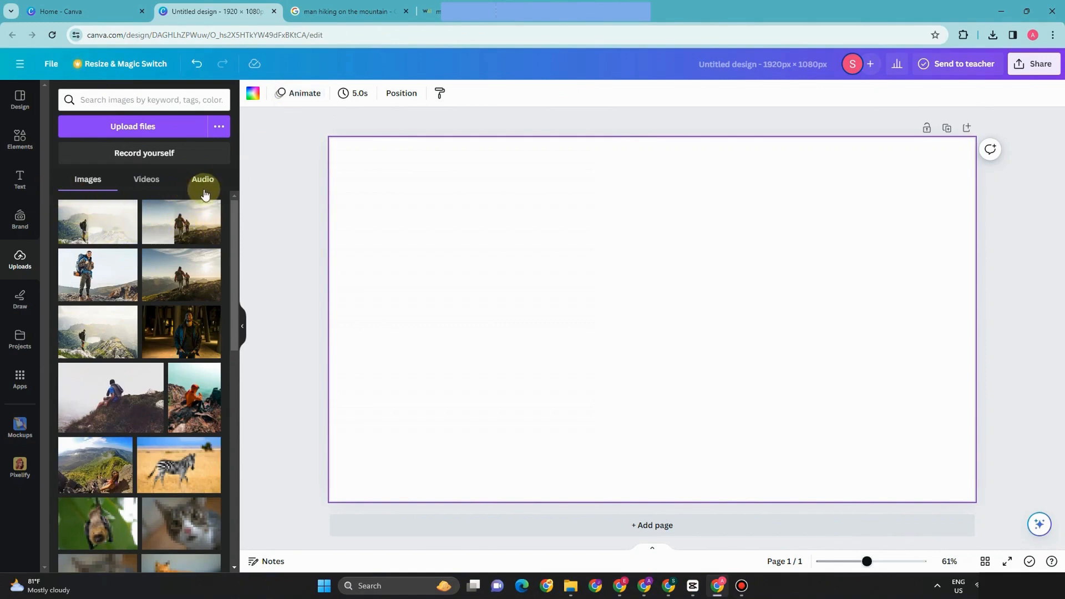
mouse_move(179, 224)
left_mouse_down()
mouse_move(452, 247)
mouse_move(676, 302)
mouse_move(425, 277)
mouse_move(166, 216)
left_mouse_up()
left_click(394, 272)
left_click(320, 266)
left_click(677, 316)
left_click(504, 308)
key("Delete")
left_click(587, 312)
left_click_drag(181, 222, 510, 214)
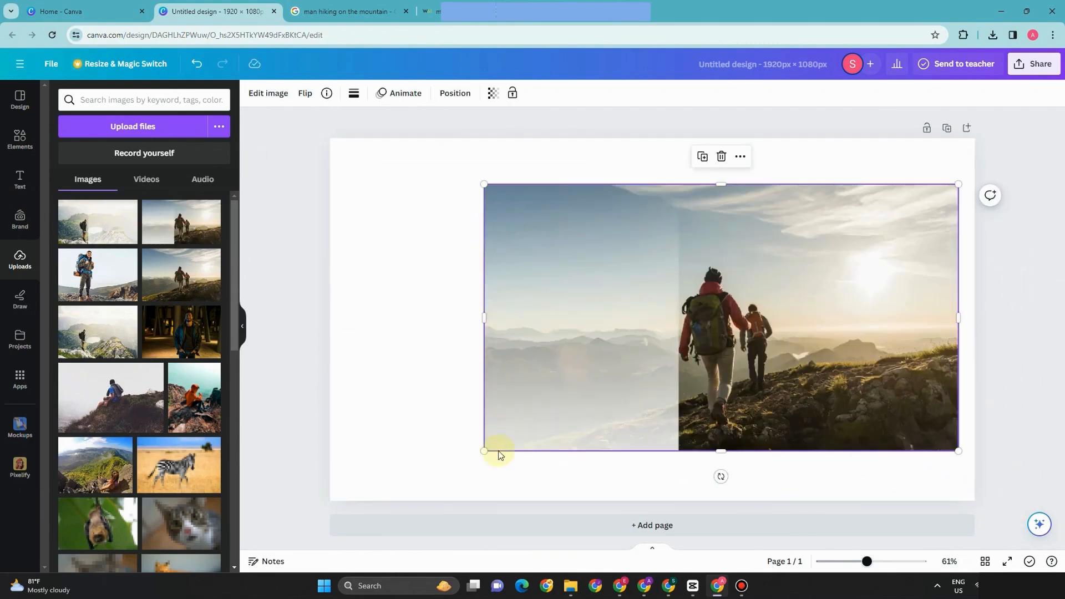
Enlarge and reposition the faded two-hikers image so it covers the full width of the page
left_click_drag(483, 451, 382, 506)
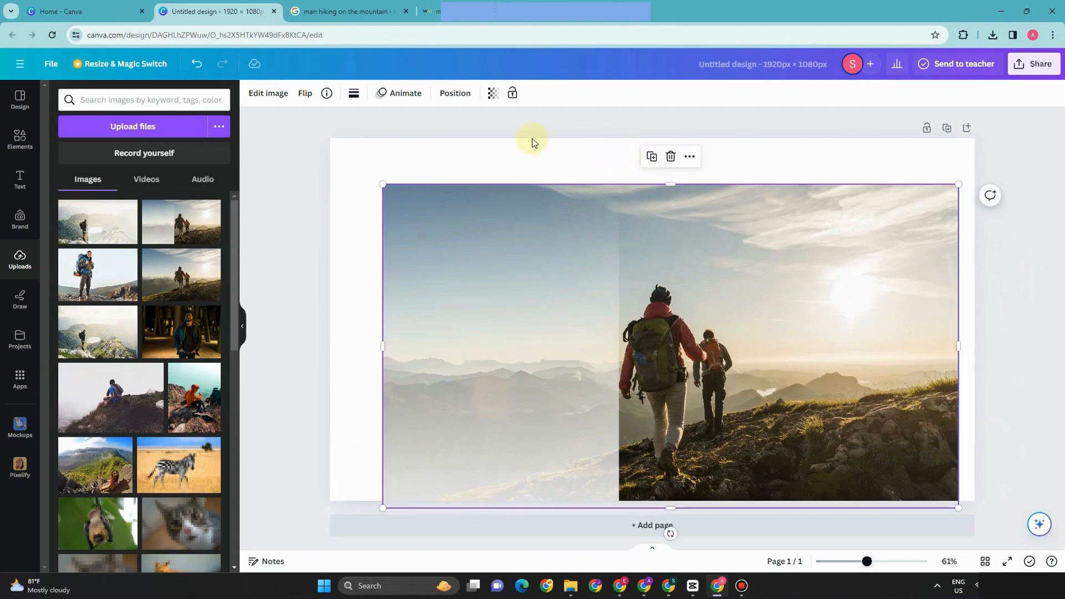
left_click_drag(382, 185, 355, 112)
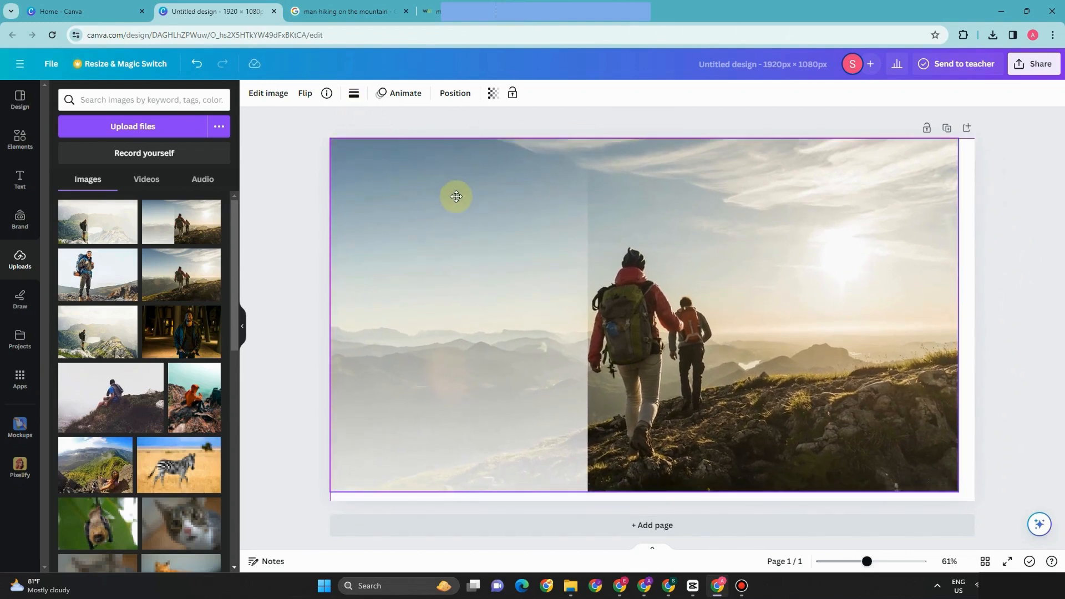
left_click_drag(960, 319, 990, 320)
left_click_drag(803, 307, 824, 291)
left_click_drag(338, 485, 322, 494)
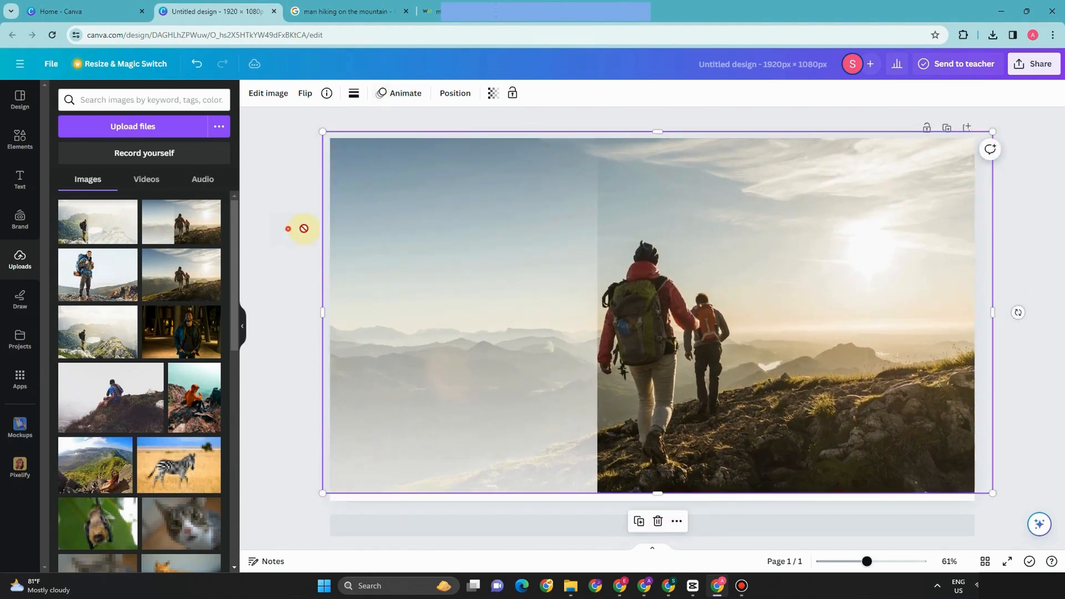
Try to drop the faded lake-hiker image onto the two-hikers image, shift it sideways and make it more transparent
left_click_drag(304, 228, 405, 244)
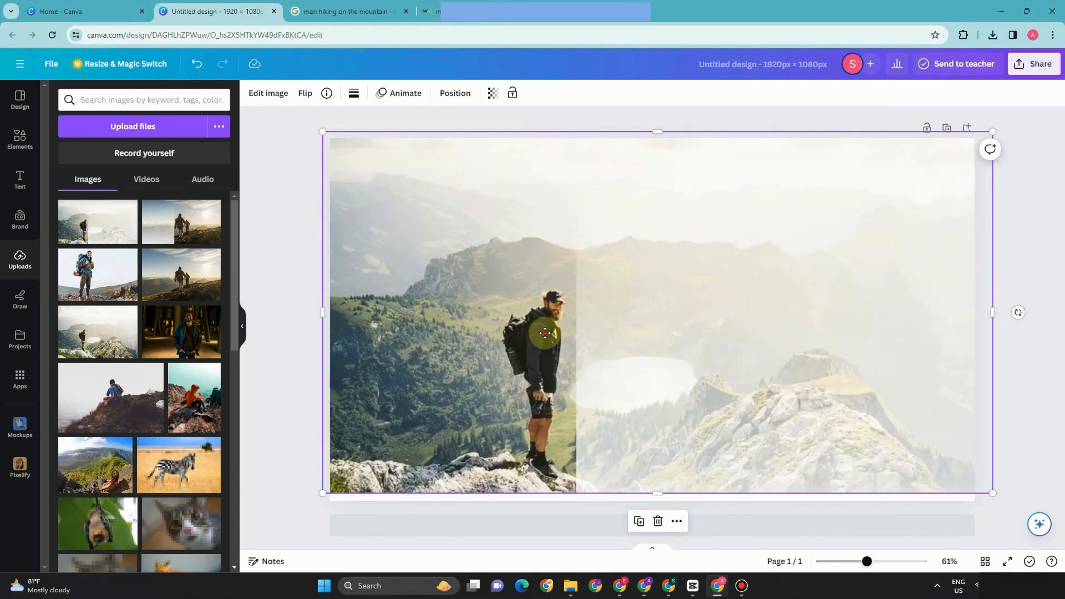
left_click_drag(545, 333, 526, 333)
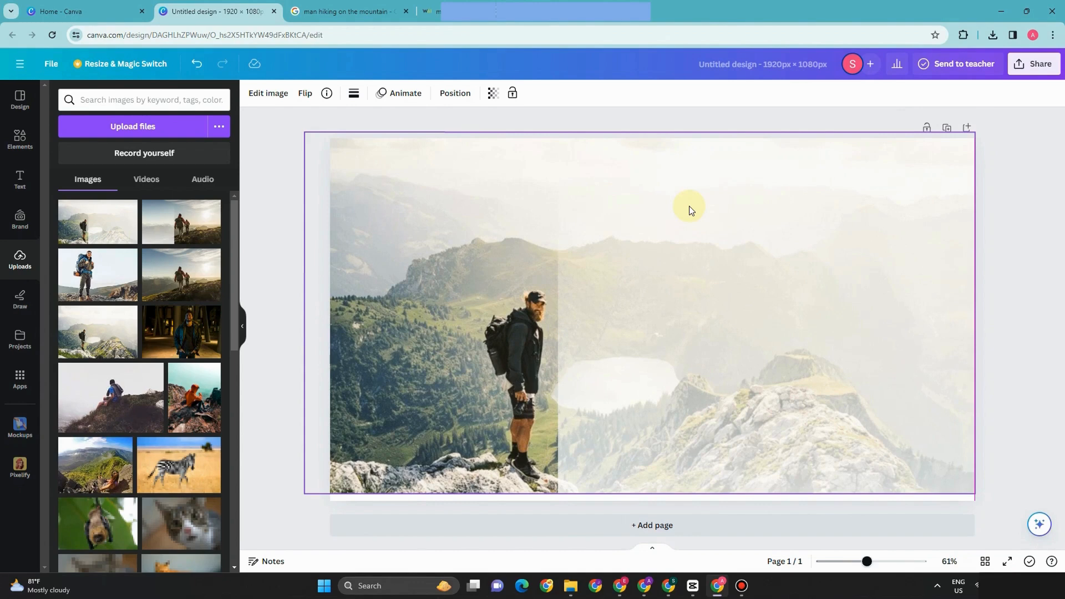
left_click(737, 195)
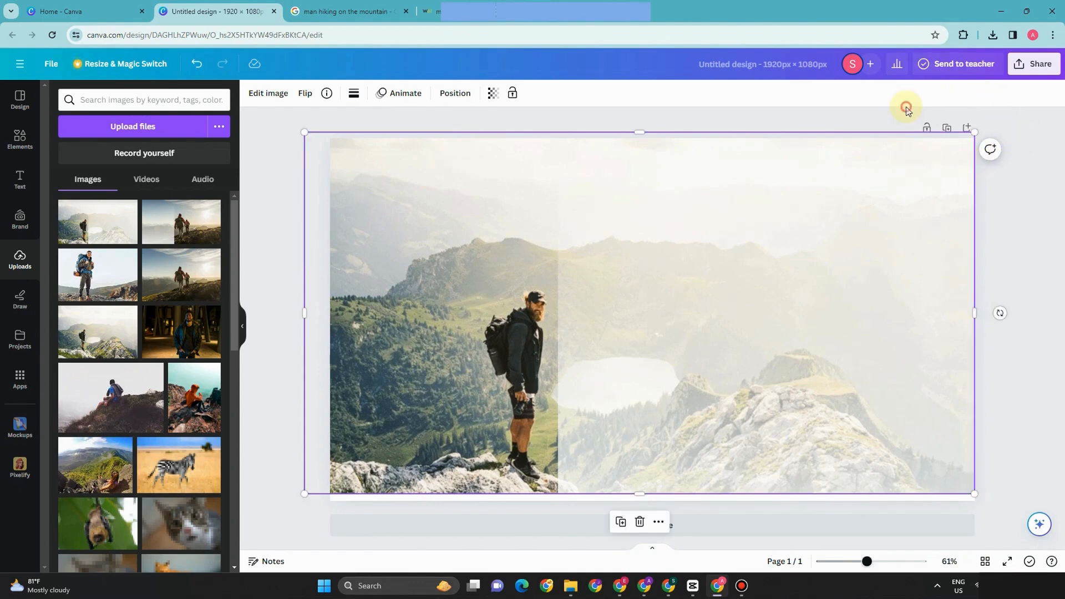
left_click(1023, 231)
left_click(859, 230)
left_click(493, 94)
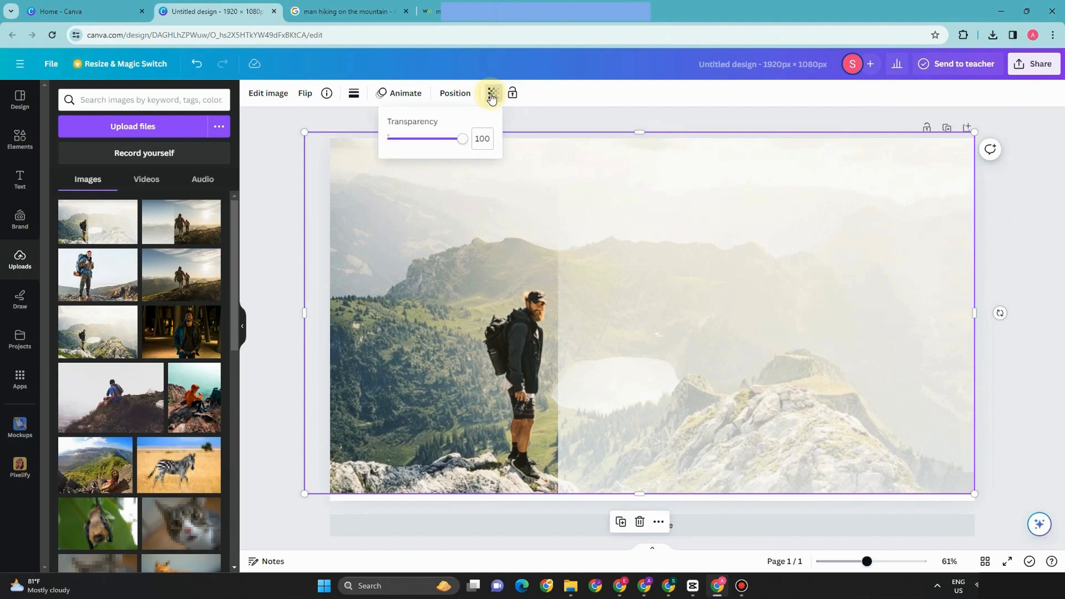
left_click_drag(458, 139, 434, 142)
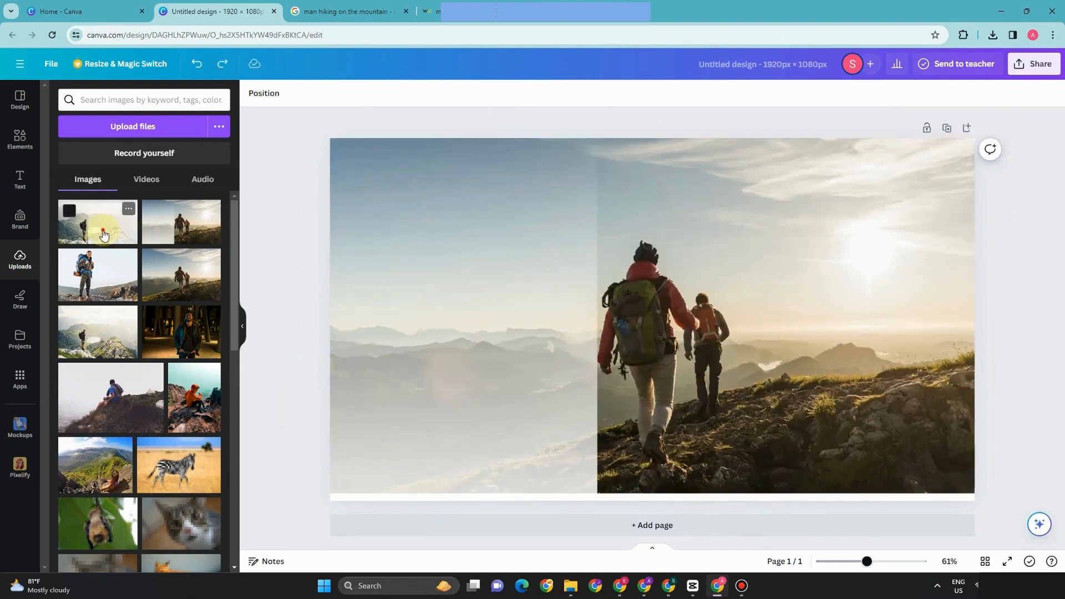
Place the faded lake-hiker image over the two-hikers image and fit it exactly to the full page
left_click_drag(102, 229, 534, 481)
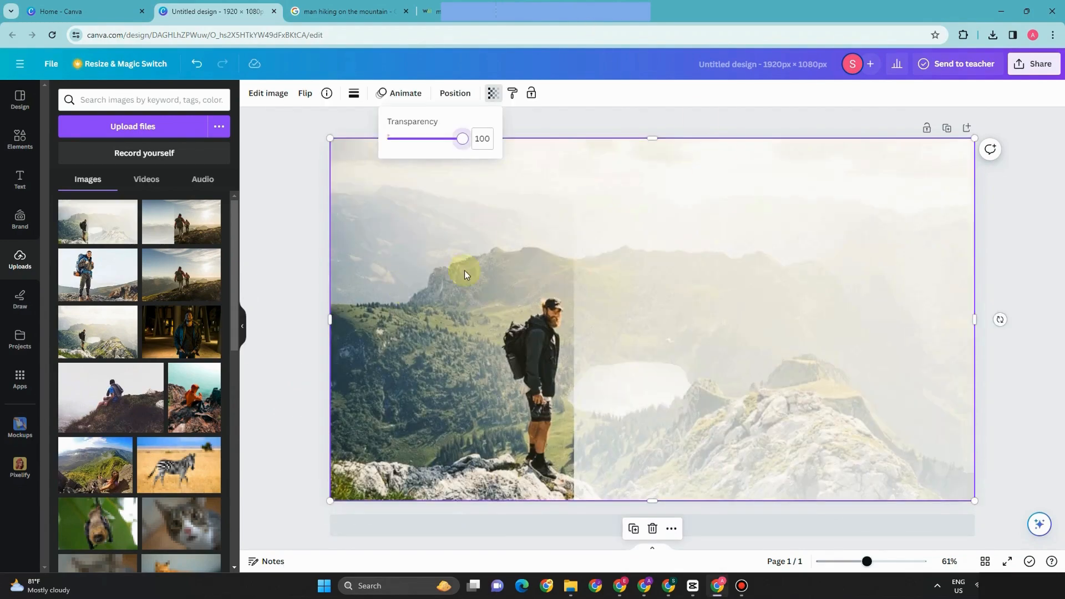
left_click(285, 196)
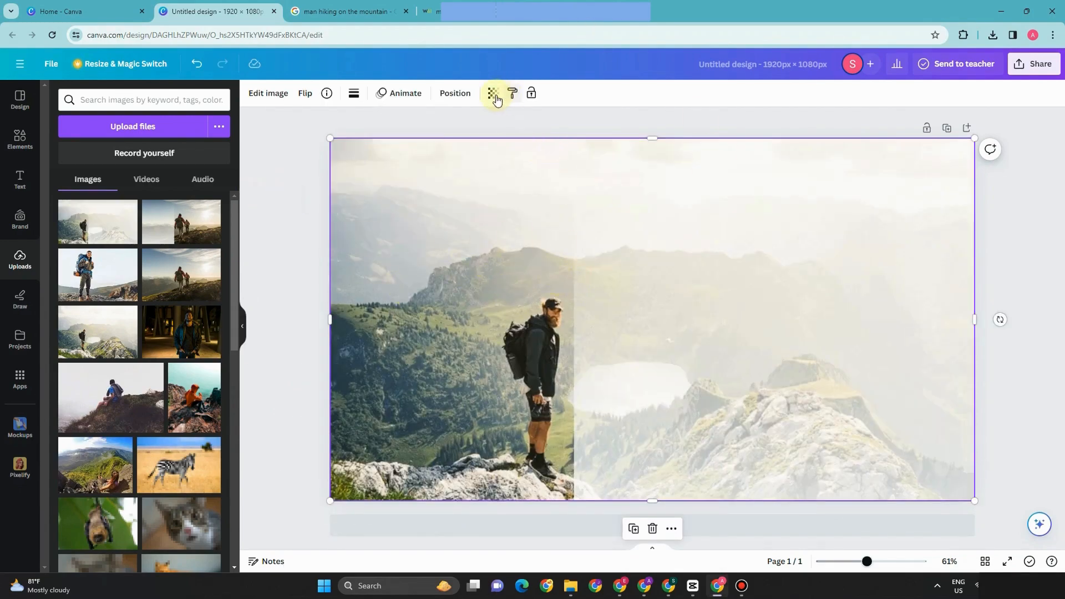
Set the transparency of the faded lake-hiker image to 69 so the two-hikers image shows through
left_click(499, 95)
left_click_drag(464, 143, 441, 140)
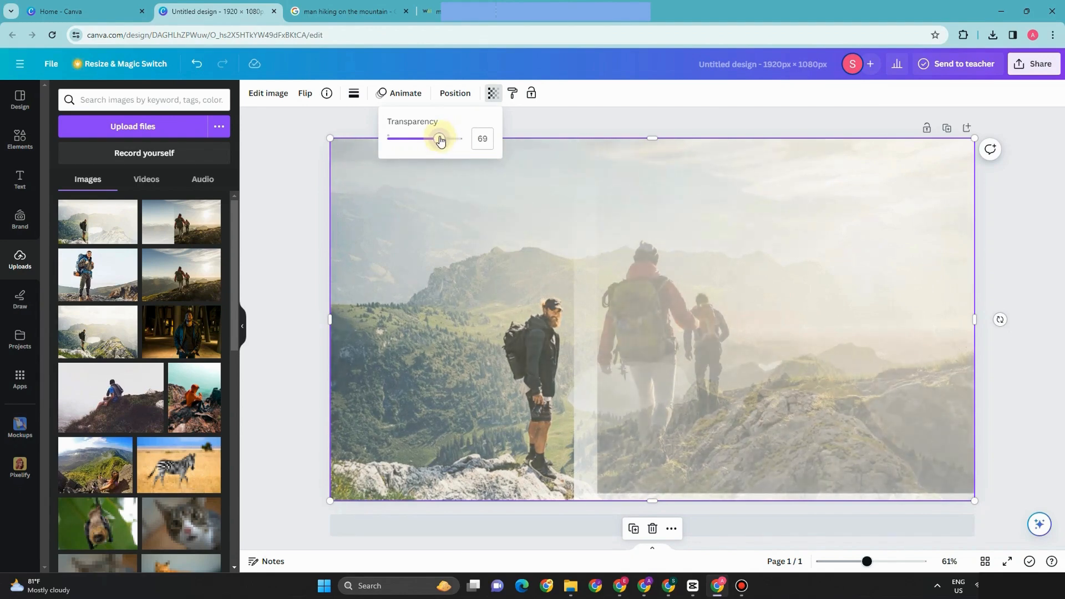
left_click(517, 325)
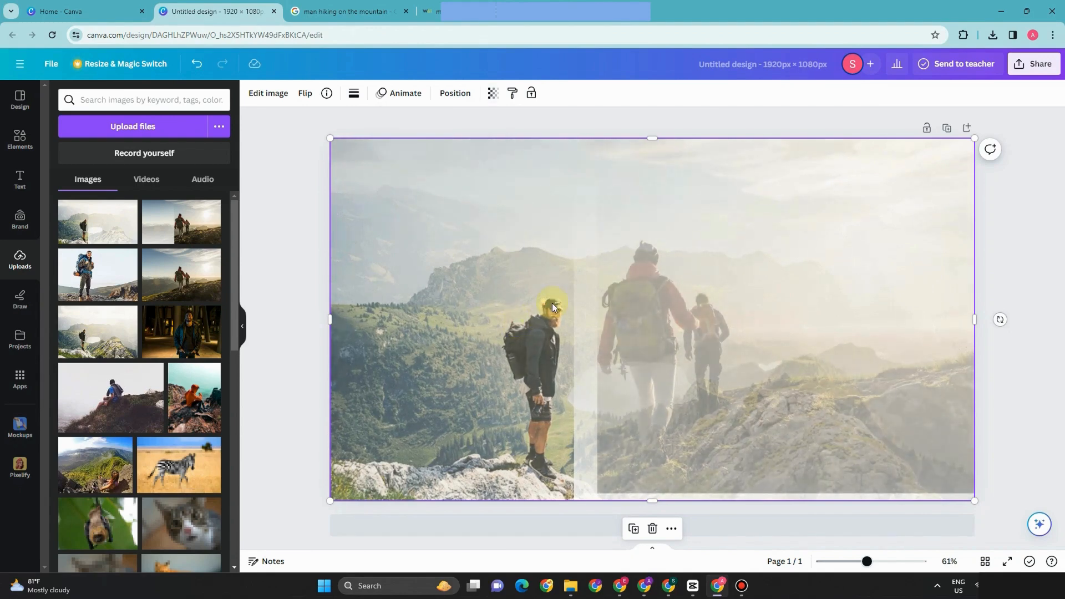
Shift the underlying two-hikers image toward the lake hiker and enlarge it to reach the page's right edge again
left_click(314, 234)
left_click_drag(542, 226, 517, 231)
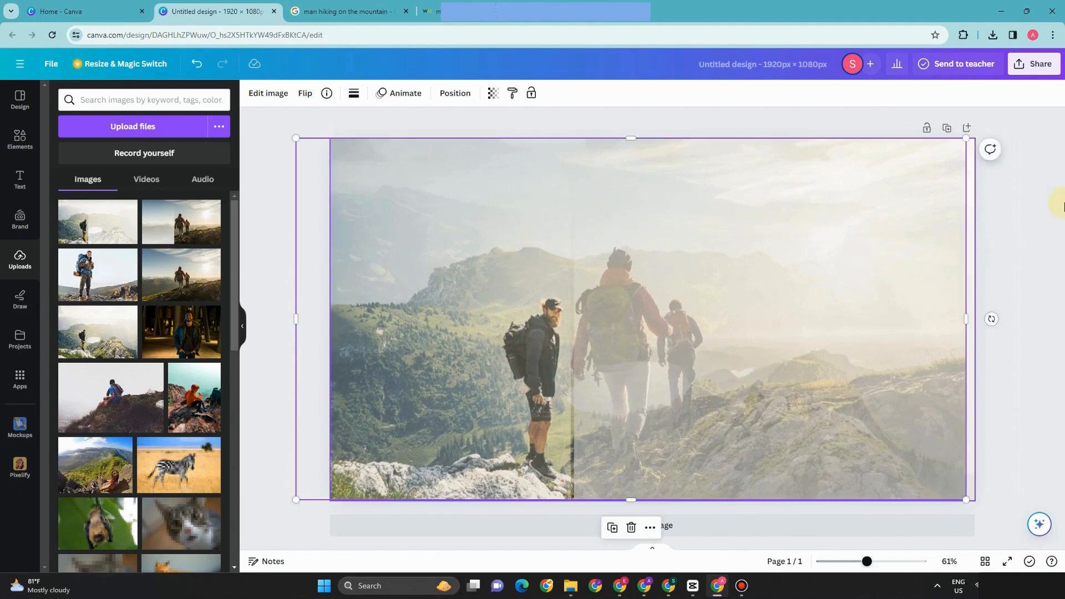
left_click_drag(968, 302, 974, 303)
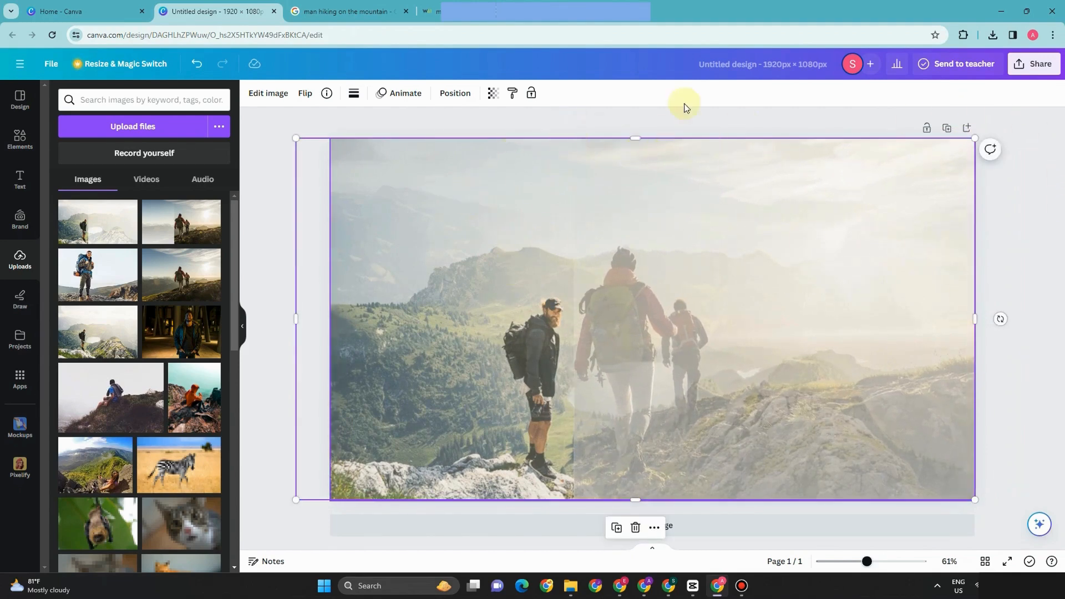
left_click(760, 116)
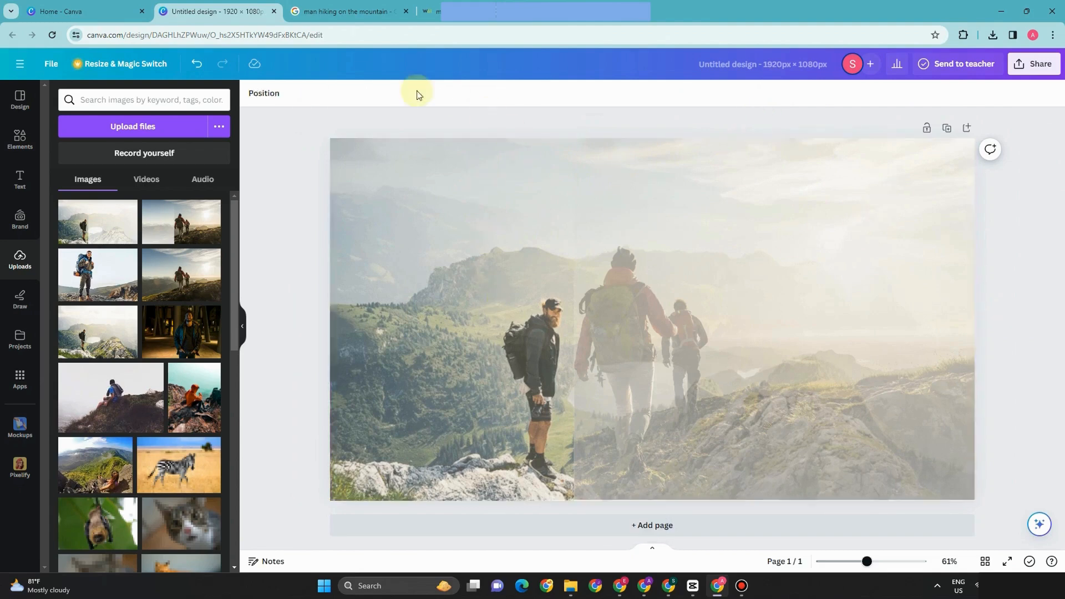
Try making both overlapping images fully opaque together, and undo the change
left_click(591, 244)
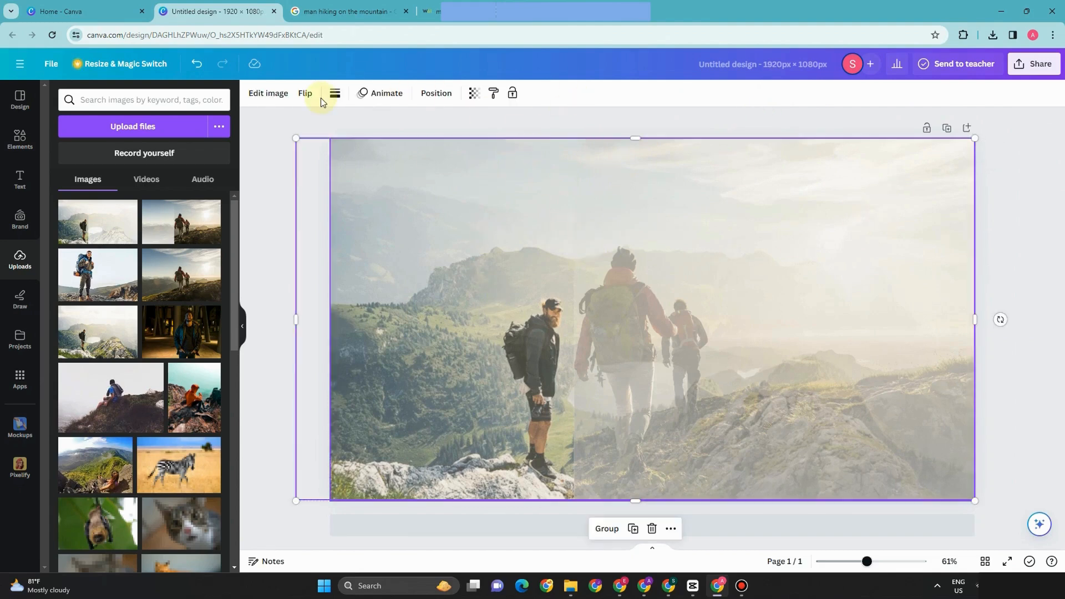
left_click(472, 93)
left_click_drag(439, 137, 480, 142)
left_click(276, 279)
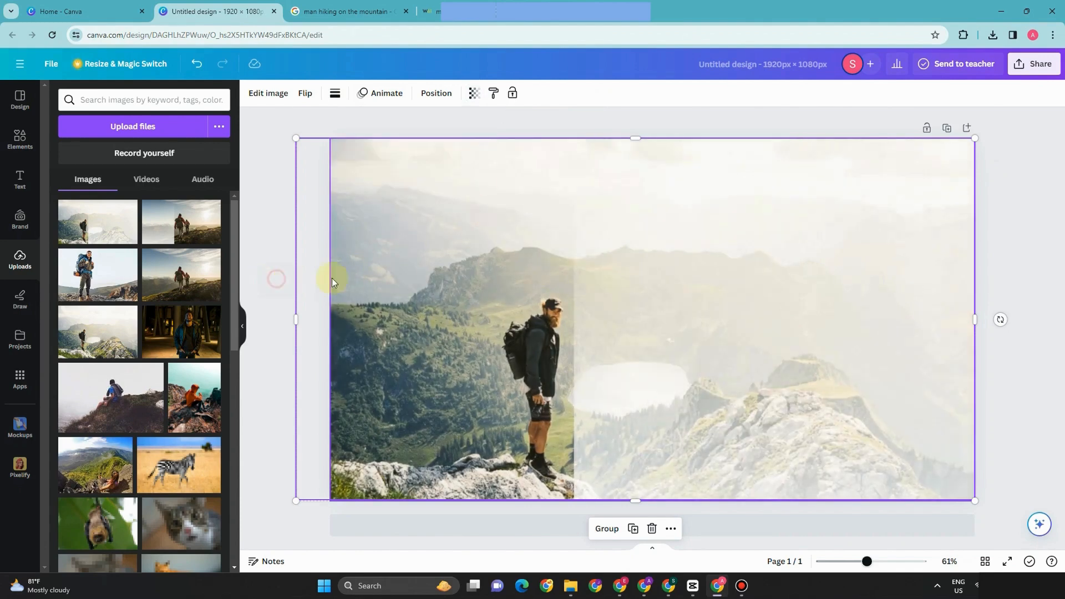
key("ctrl+z")
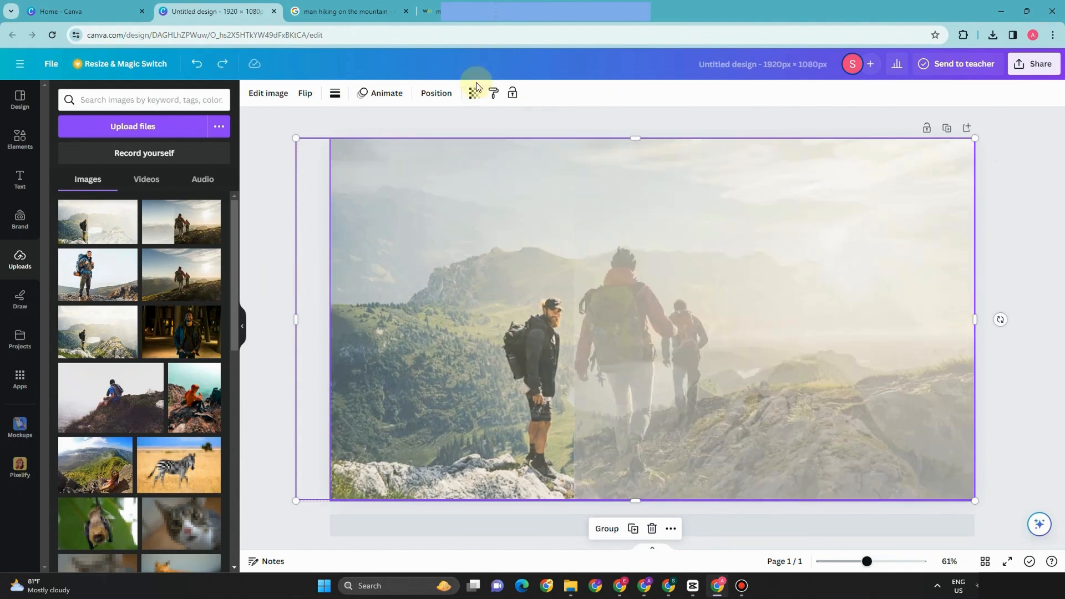
Set the transparency of the overlaid lake-hiker image alone to 61 and nudge the image slightly upward
left_click(440, 117)
left_click(444, 264)
left_click(492, 94)
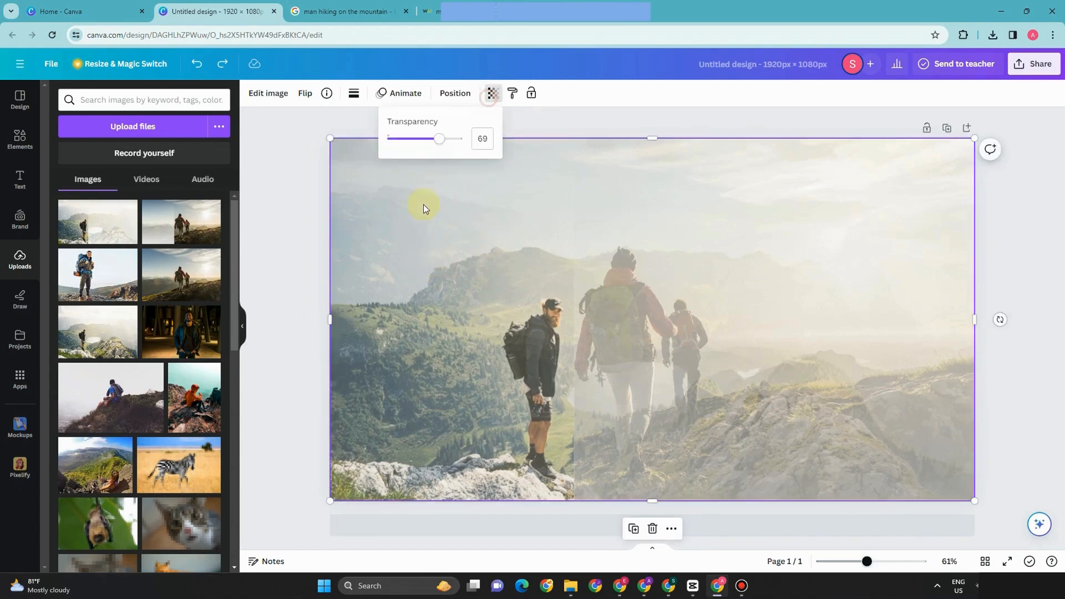
left_click_drag(442, 144, 434, 143)
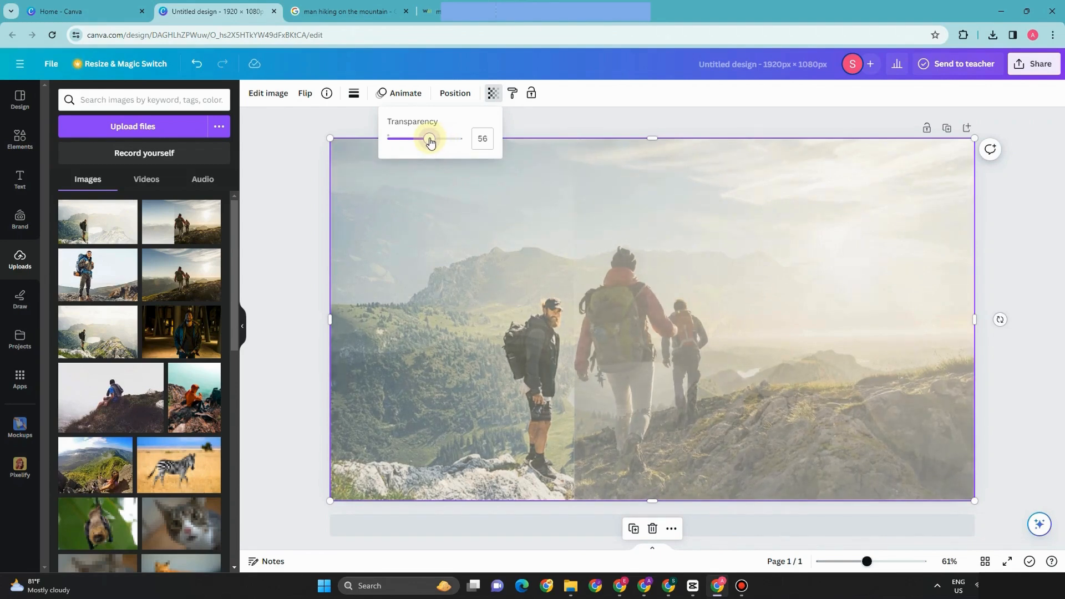
mouse_move(432, 142)
left_mouse_down()
mouse_move(416, 142)
mouse_move(438, 144)
left_mouse_up()
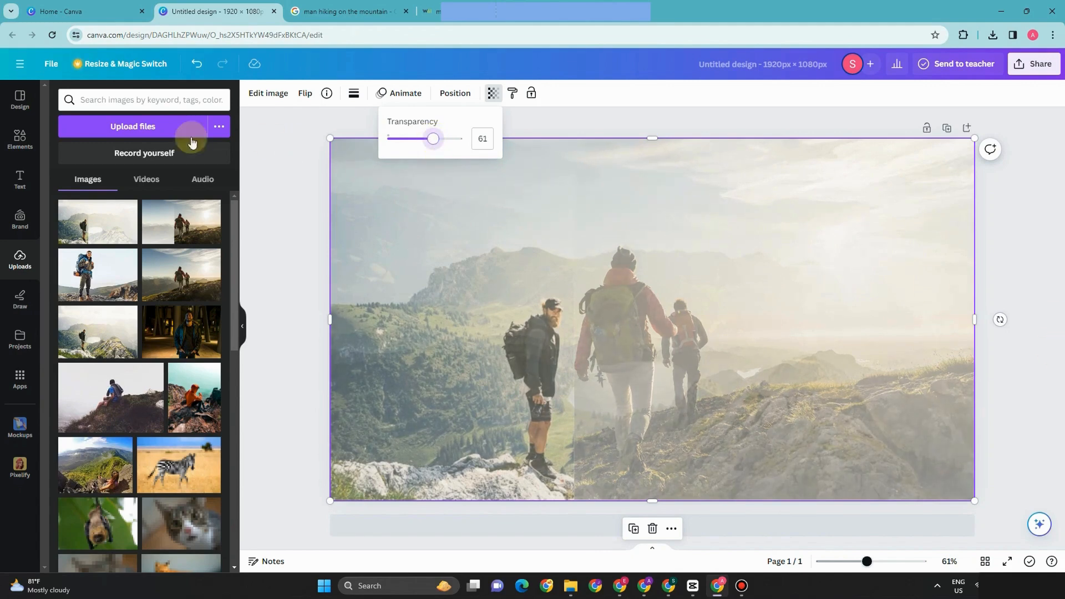
left_click(281, 232)
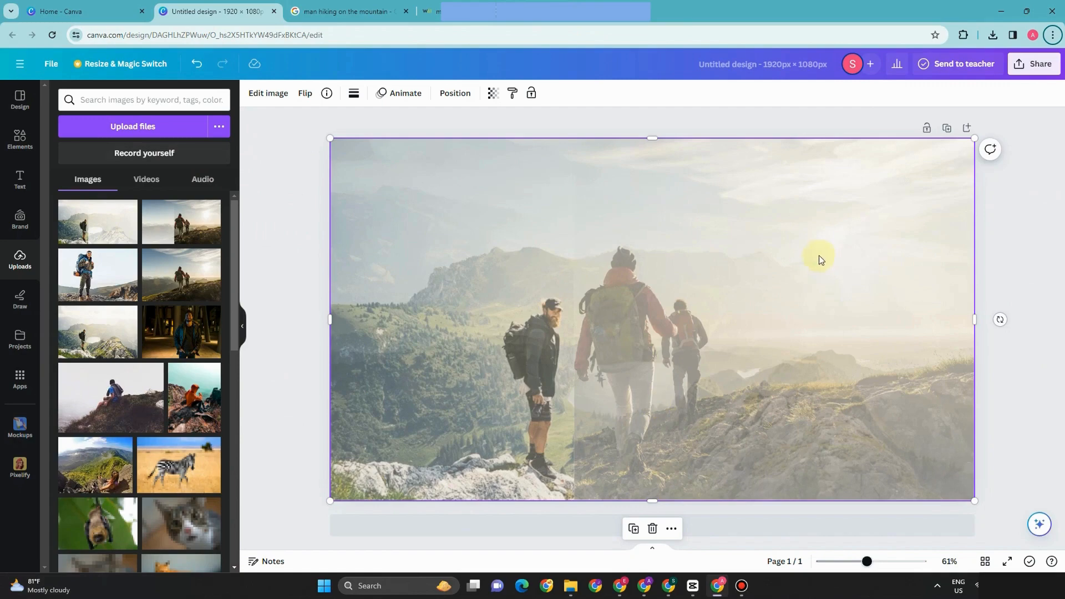
mouse_move(664, 327)
left_mouse_down()
mouse_move(645, 361)
mouse_move(667, 365)
mouse_move(686, 299)
mouse_move(662, 327)
left_mouse_up()
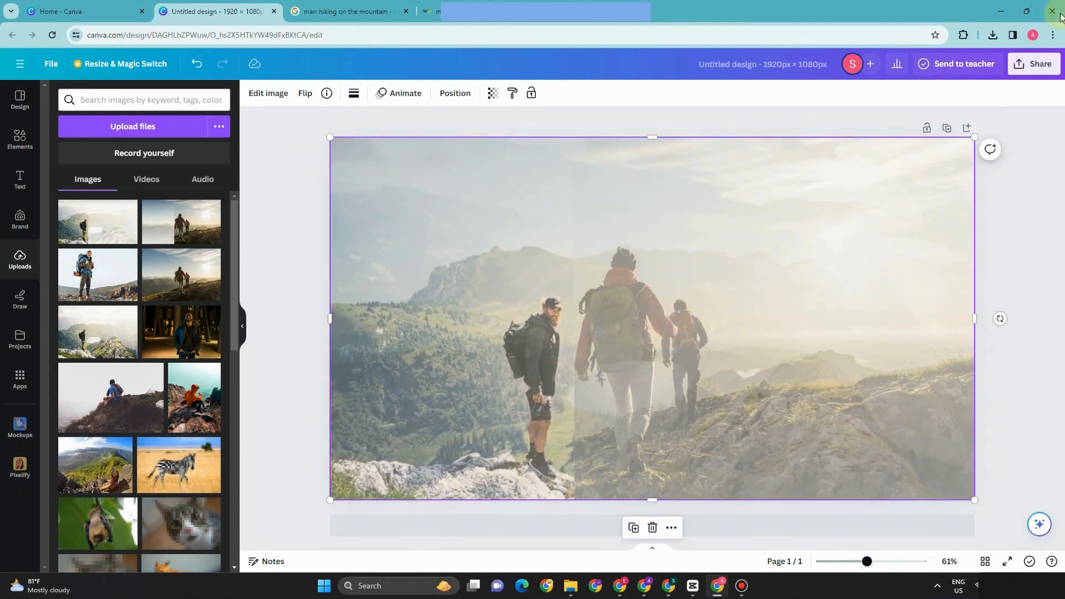
Download the blended page as a PNG at 1,920 × 1,080 px
left_click(1052, 70)
left_click(913, 349)
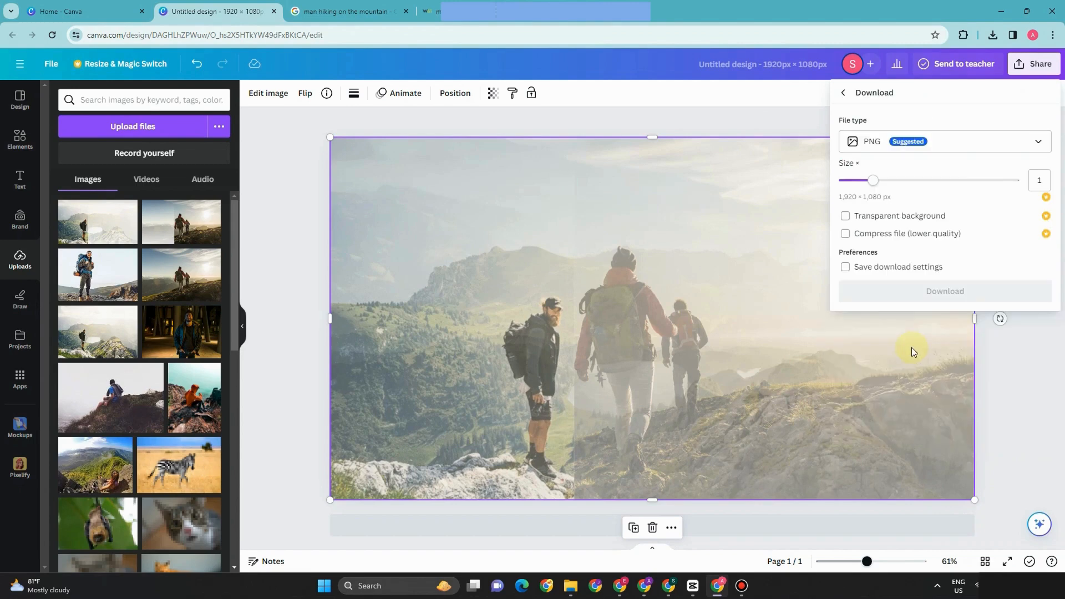
left_click(911, 347)
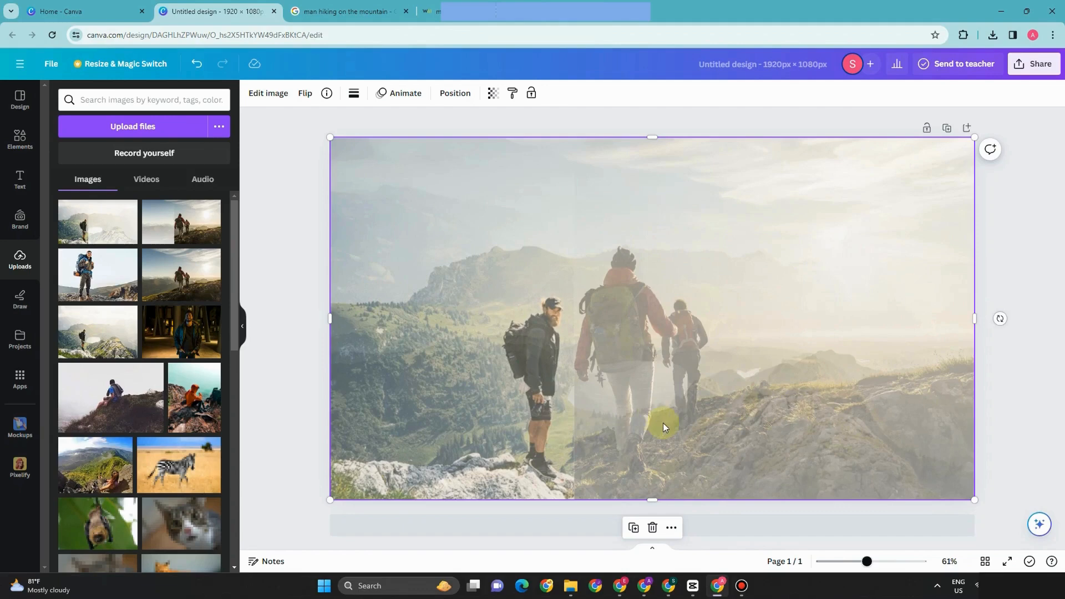
left_click(1035, 64)
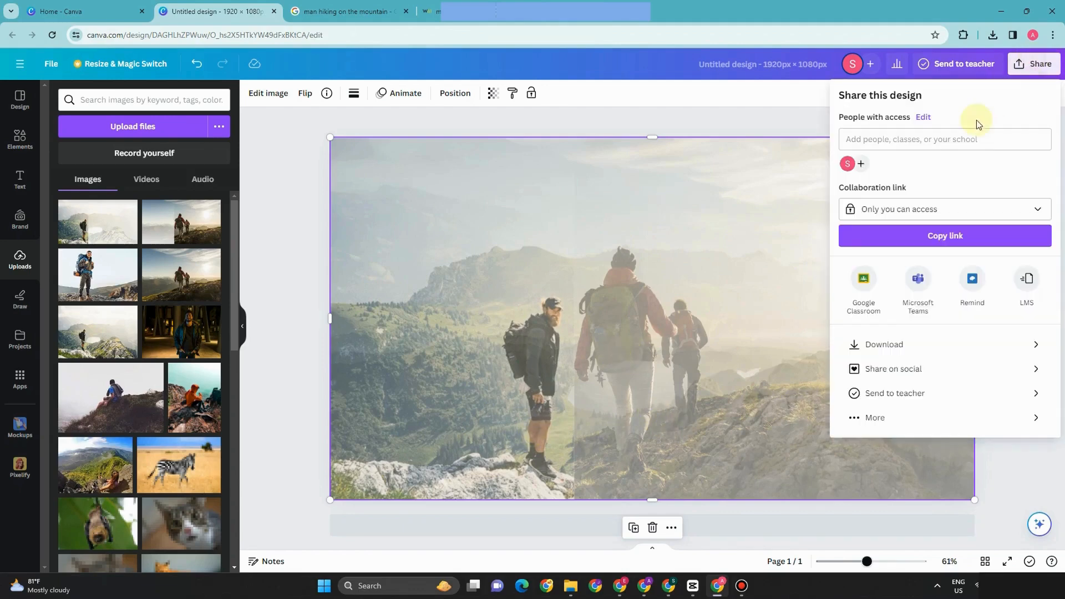
left_click(932, 351)
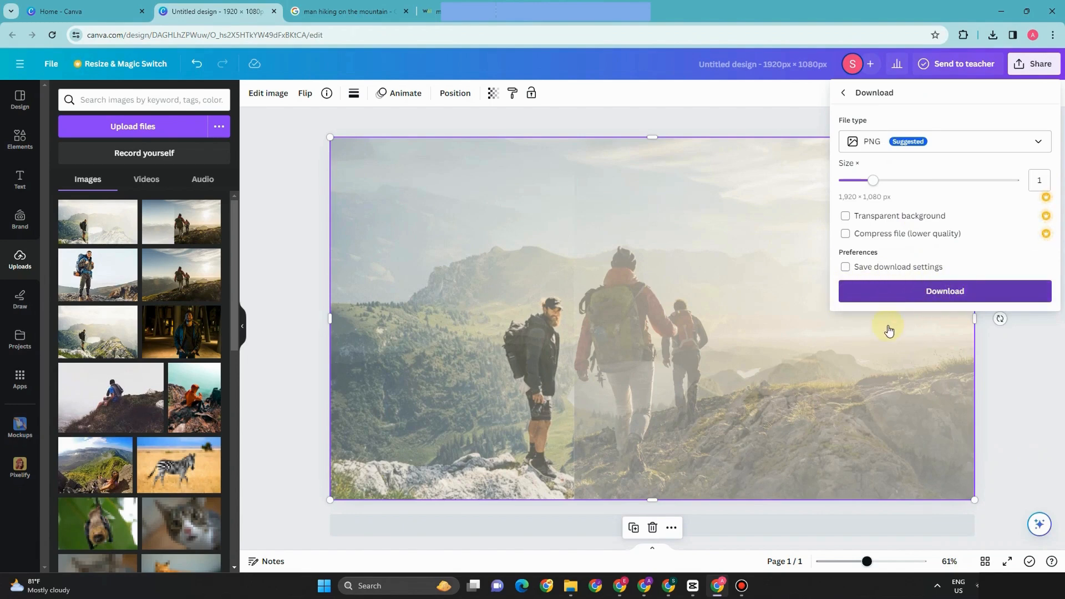
left_click(918, 299)
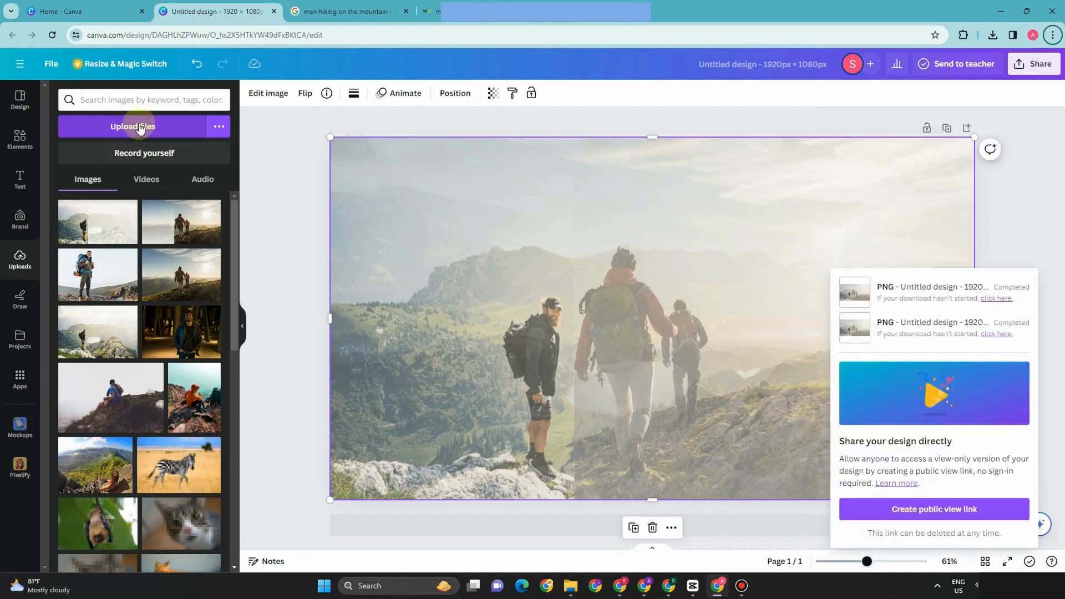
Upload the exported blended image and delete both overlapping hiking images from the page
left_click(140, 128)
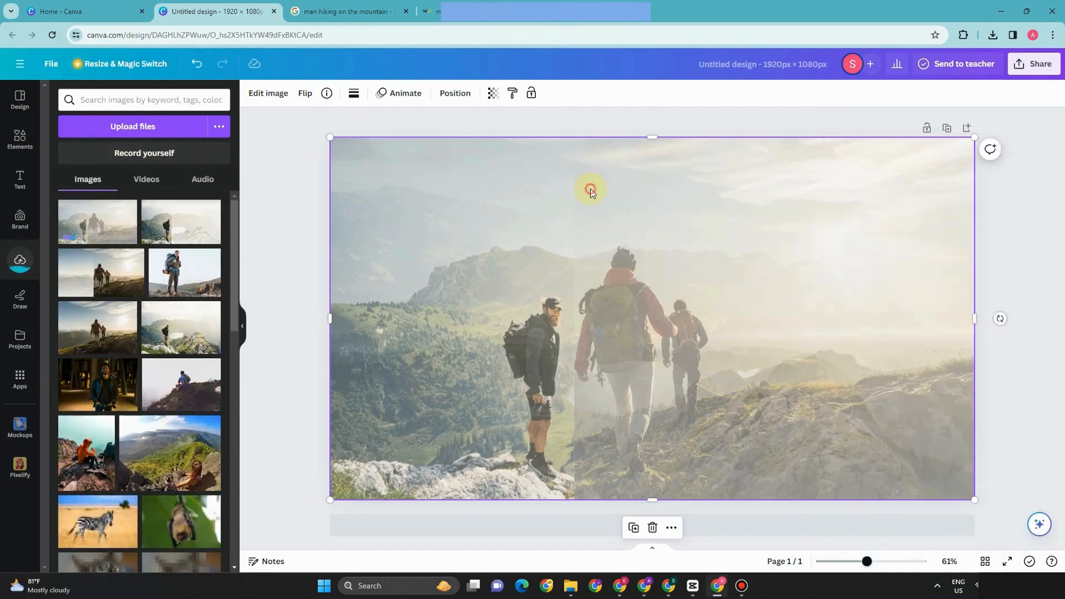
key("Delete")
left_click(589, 202)
key("Delete")
left_click(560, 218)
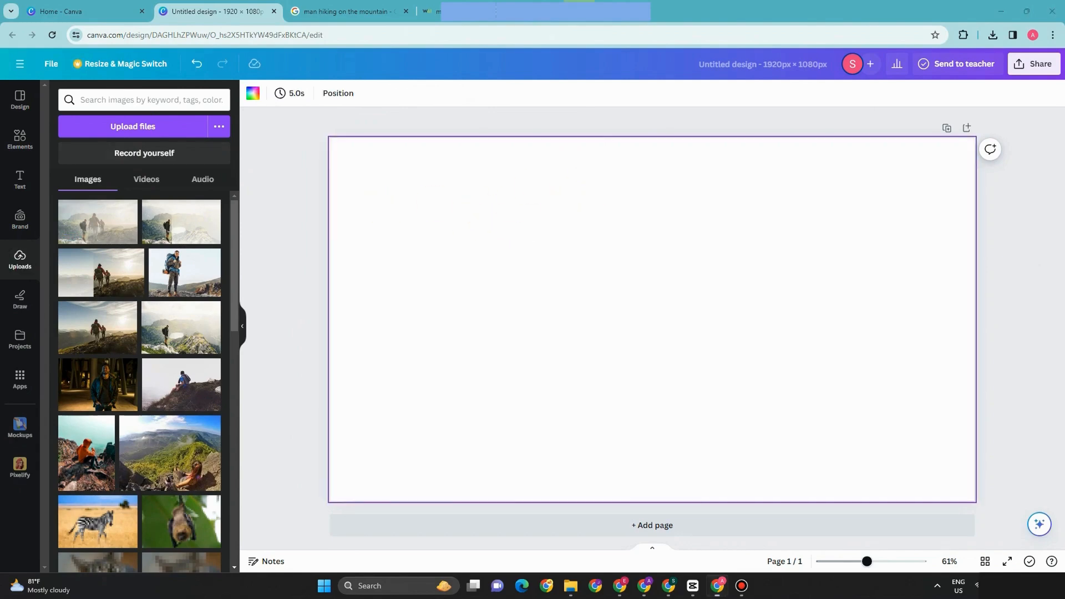
Place the uploaded blended image on the blank page and set it as the page background
mouse_move(106, 225)
left_mouse_down()
mouse_move(409, 241)
mouse_move(478, 271)
mouse_move(98, 233)
left_mouse_up()
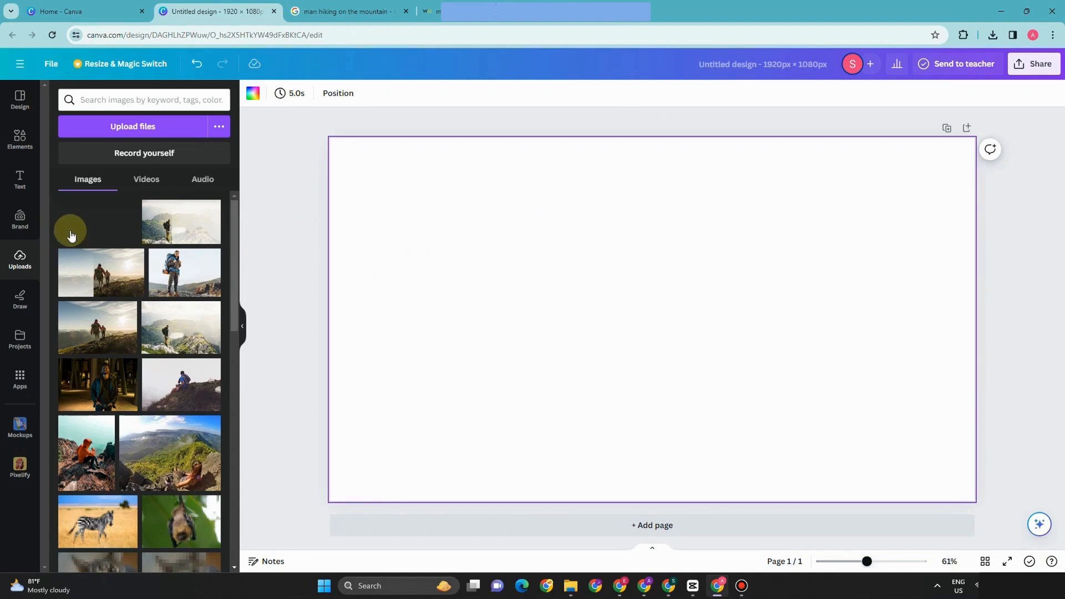
left_click(97, 232)
left_click_drag(658, 448, 615, 407)
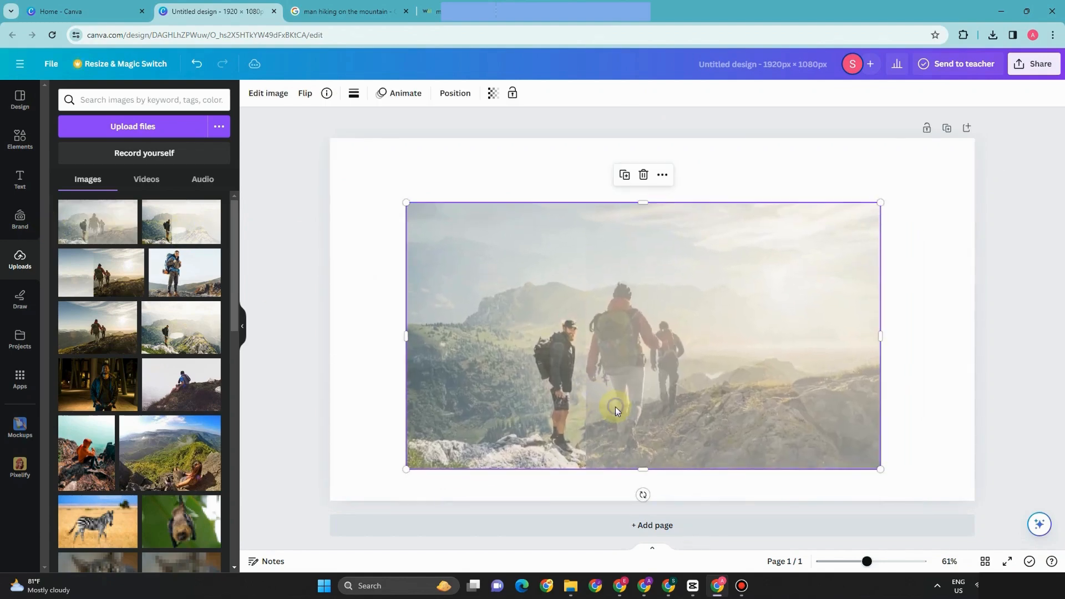
right_click(616, 409)
left_click(686, 530)
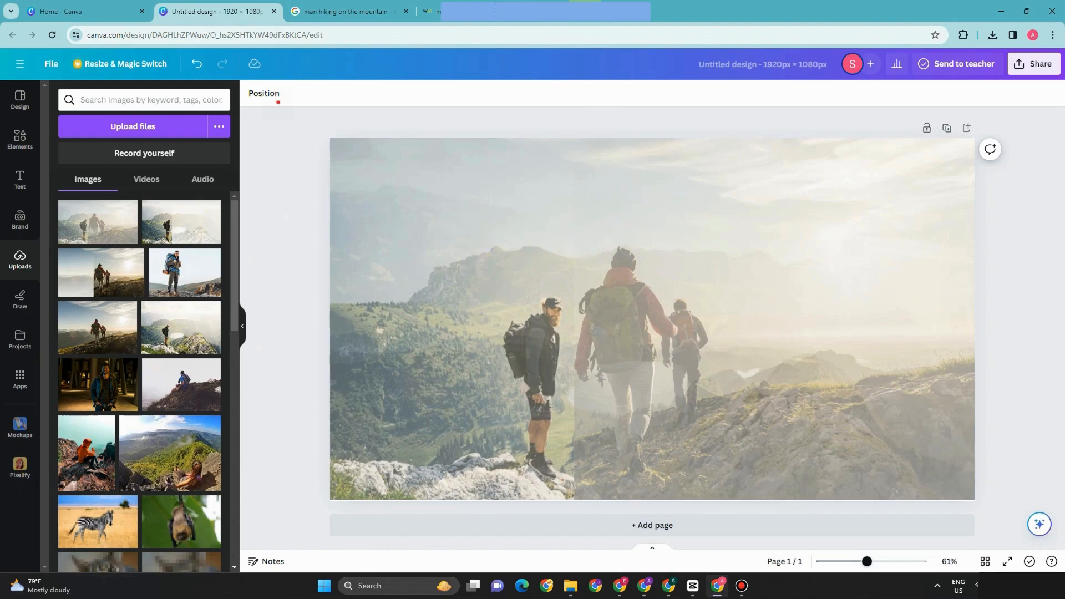
Adjust the whole background image, setting its brightness to -46 and its contrast to 76
left_click(277, 99)
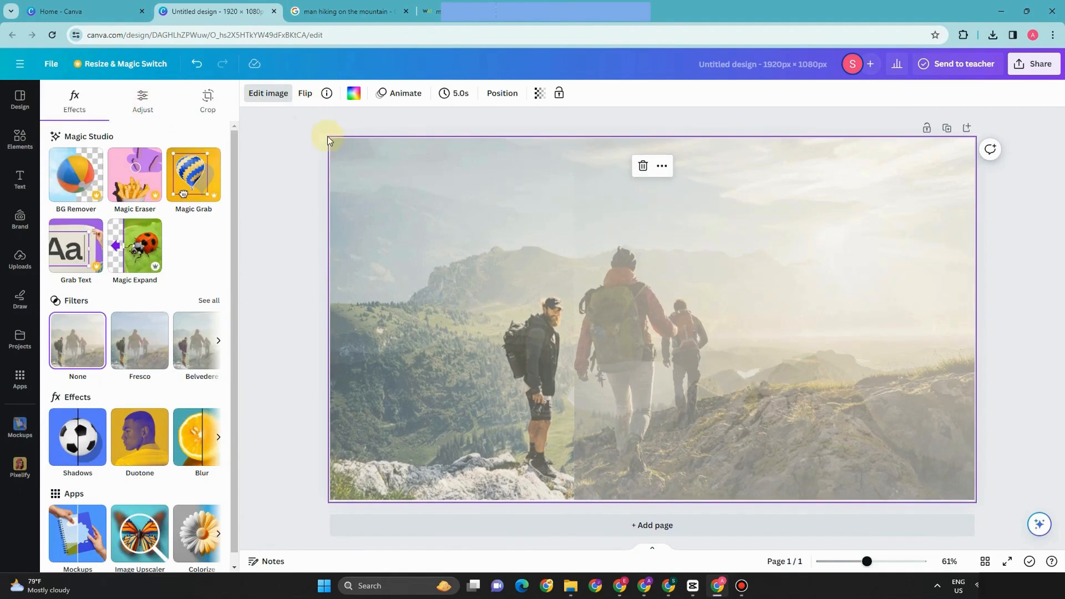
left_click(155, 103)
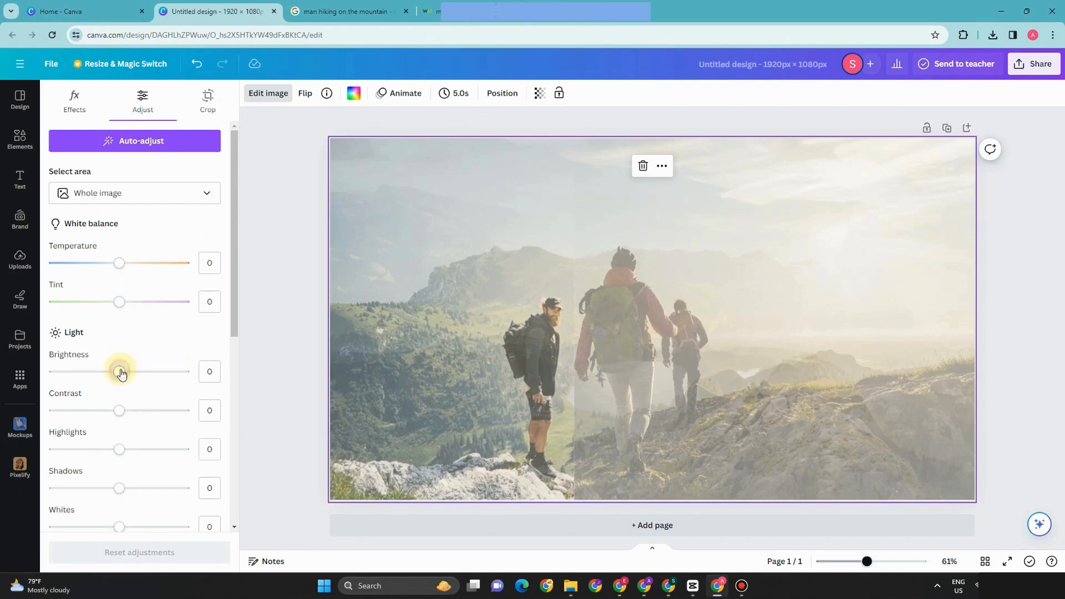
left_click_drag(144, 375, 142, 375)
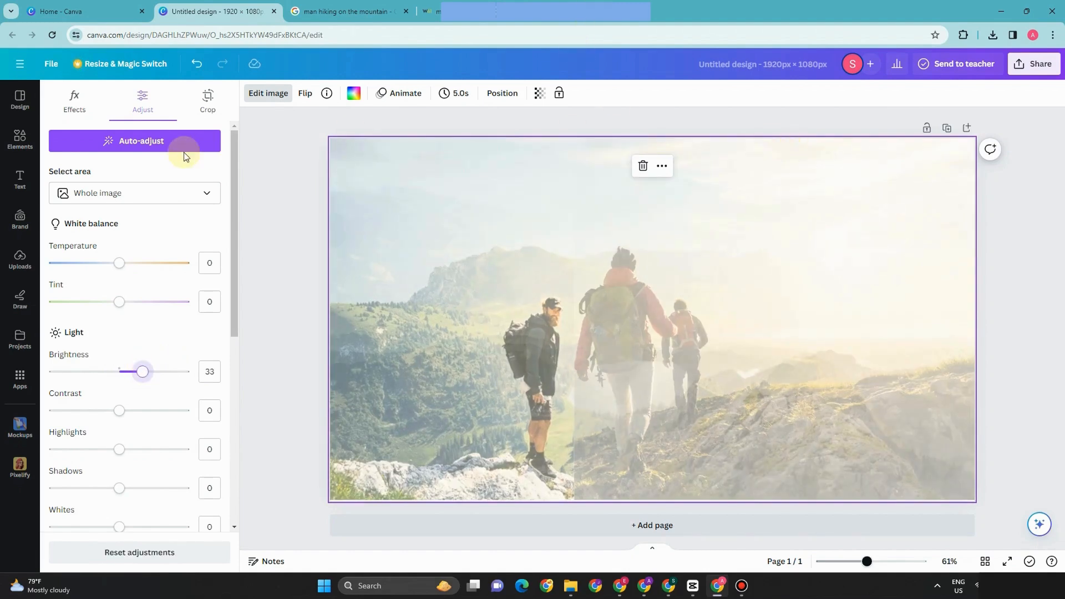
left_click(88, 372)
left_click_drag(127, 412, 154, 414)
left_click(152, 411)
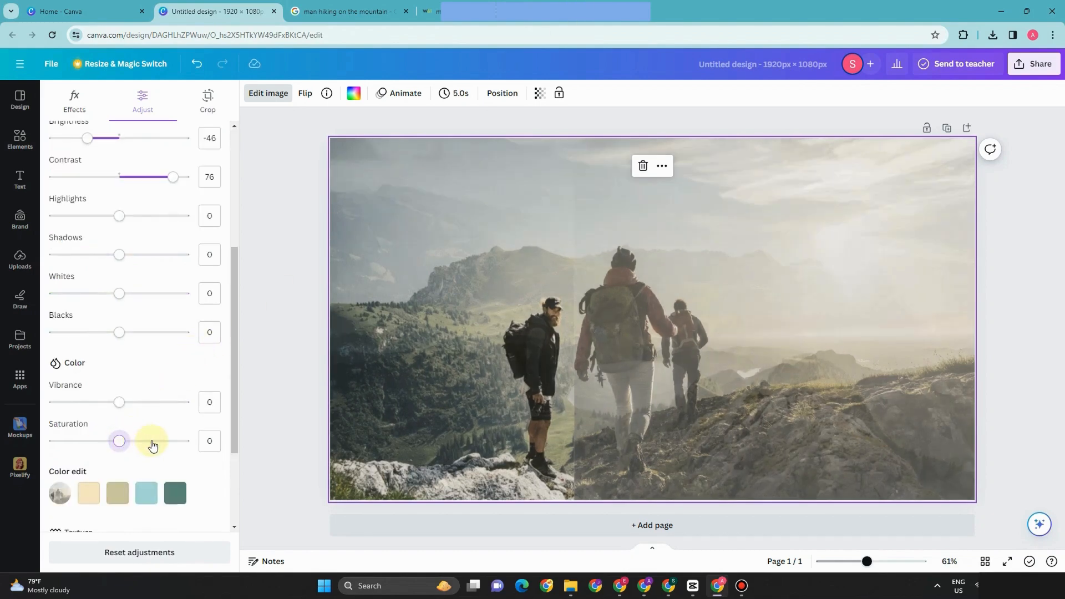
Raise the background image's saturation to 91
left_click_drag(154, 445, 153, 441)
left_click(159, 442)
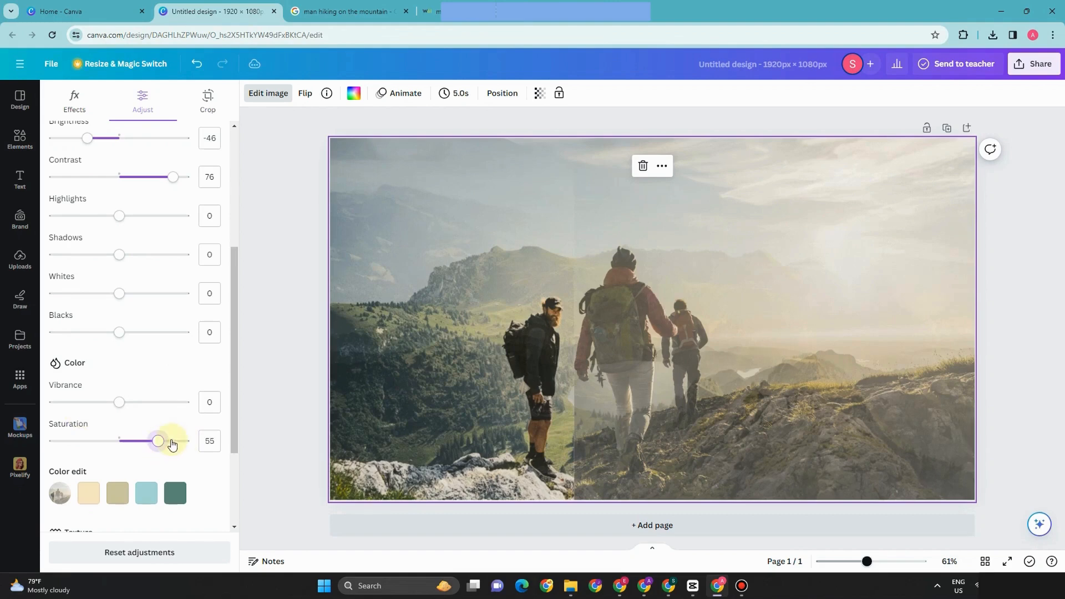
left_click_drag(171, 442, 183, 441)
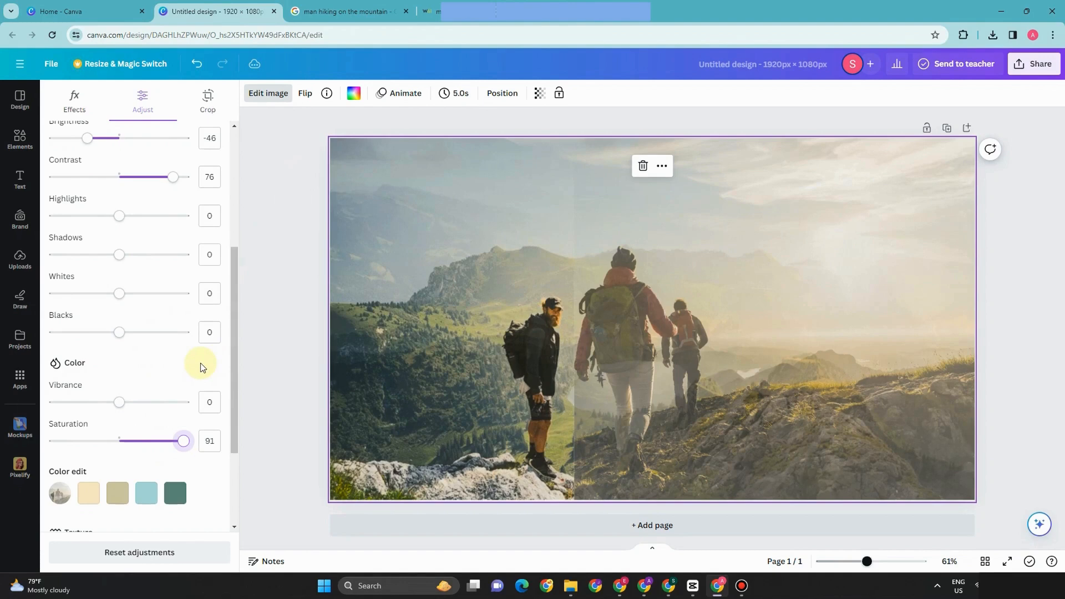
Refine the background image's light by setting contrast to 97 and brightness to -60
scroll(201, 368, "up", 4)
left_click_drag(173, 411, 170, 410)
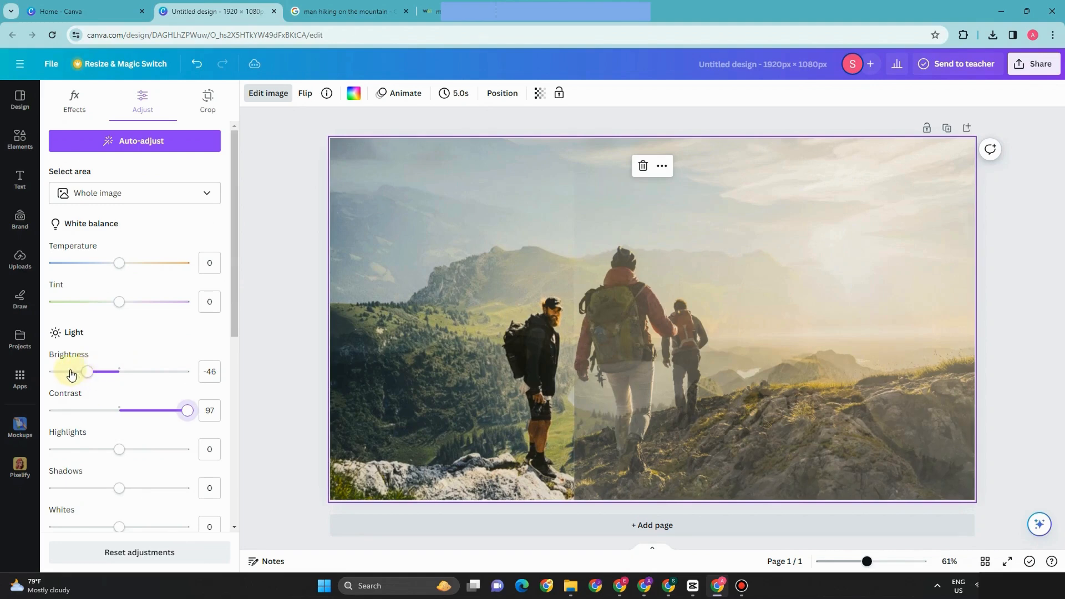
left_click_drag(71, 374, 72, 377)
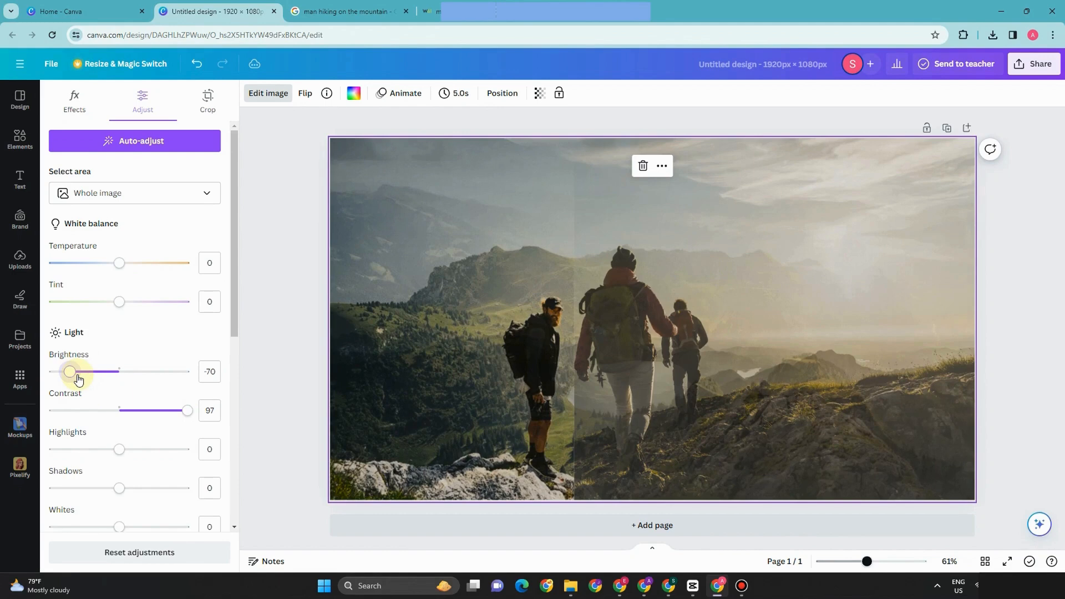
left_click(78, 379)
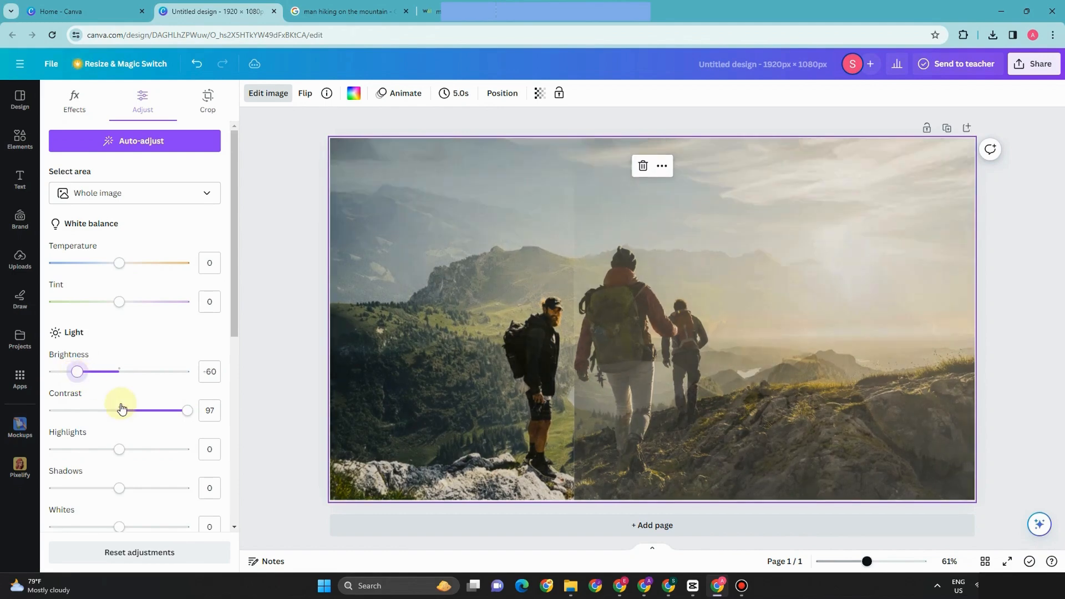